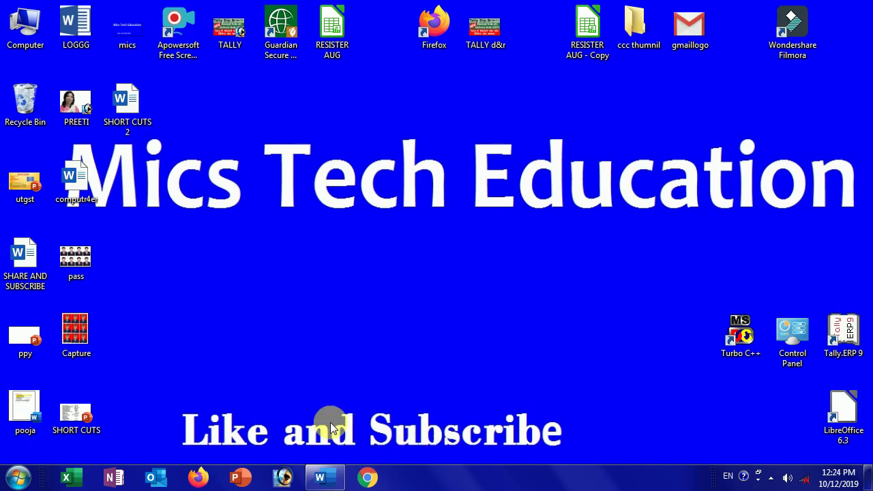
- Open the SHORT CUTS 2 list from Word's recent documents
click(319, 477)
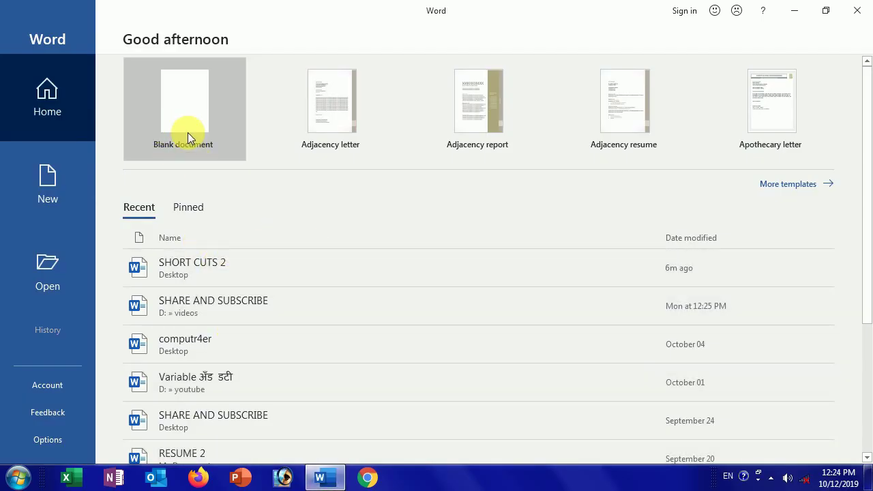
click(224, 282)
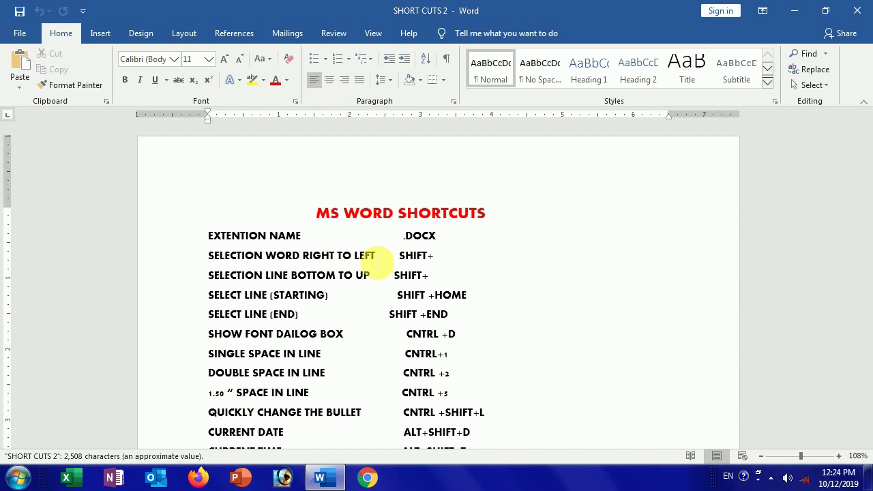
scroll(374, 262, down, 3)
scroll(362, 350, up, 3)
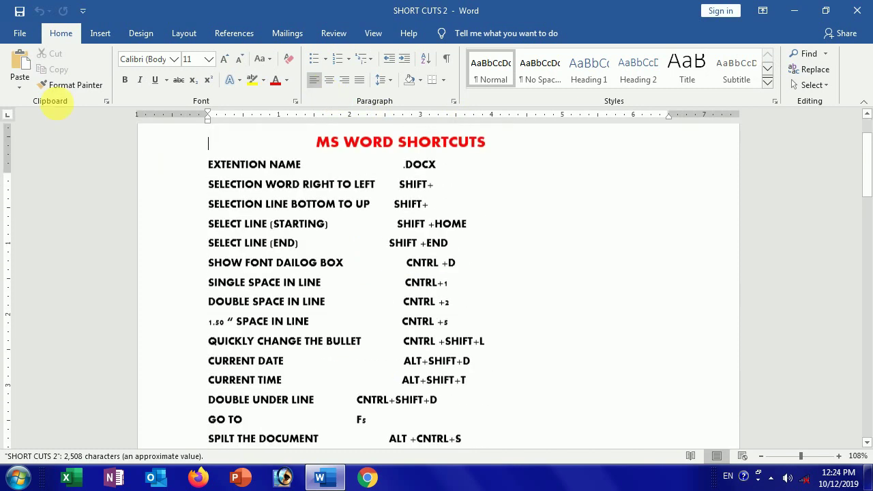
- Create a blank document filled with =RAND() sample paragraphs, then return to SHORT CUTS 2
click(20, 34)
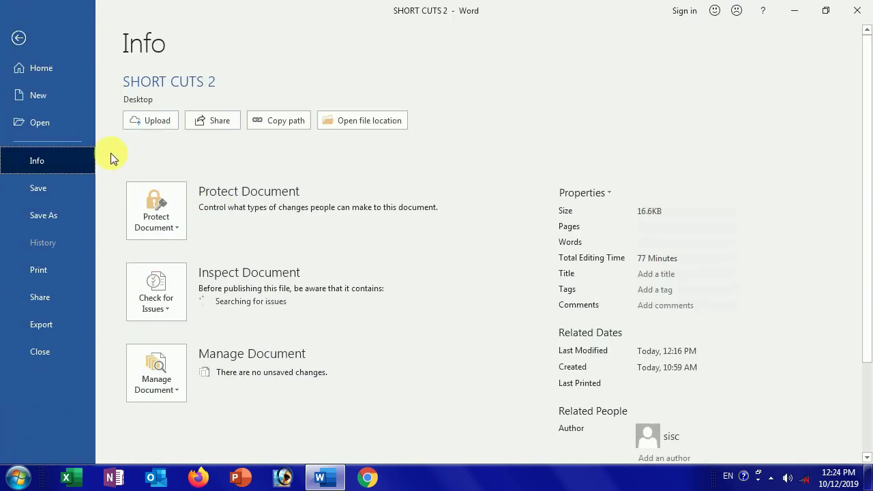
click(53, 96)
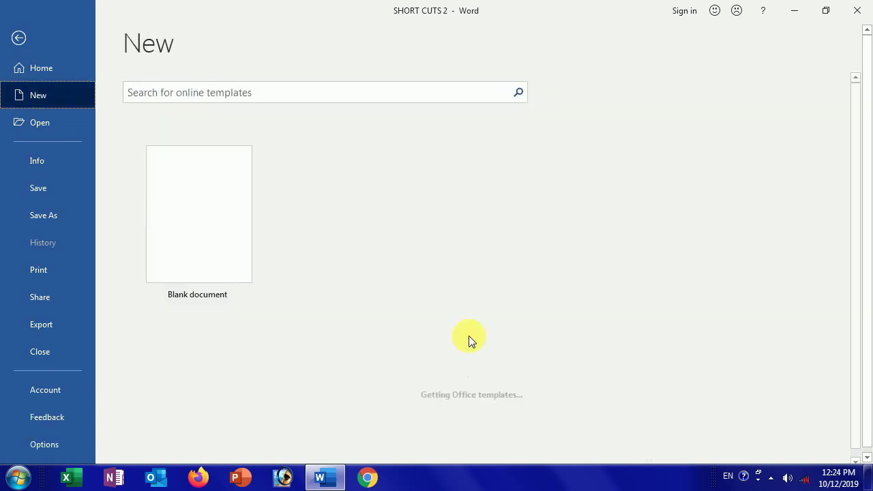
click(220, 246)
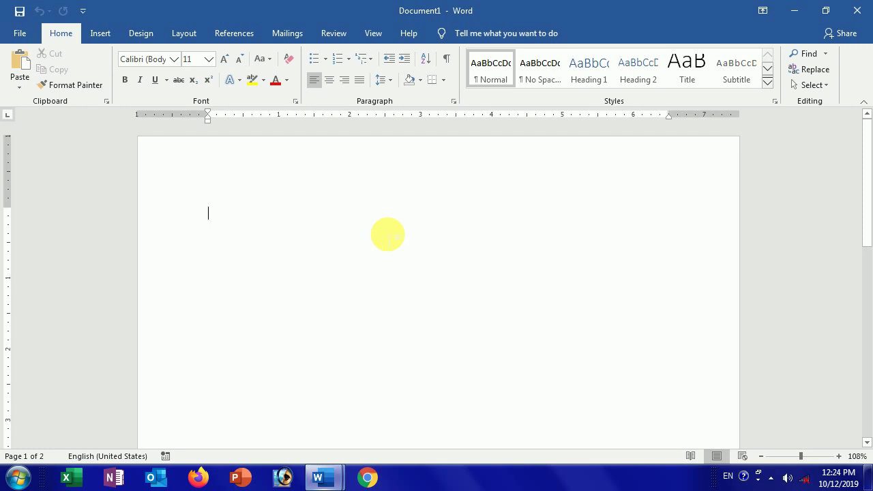
text(=R)
text(D())
key(Return)
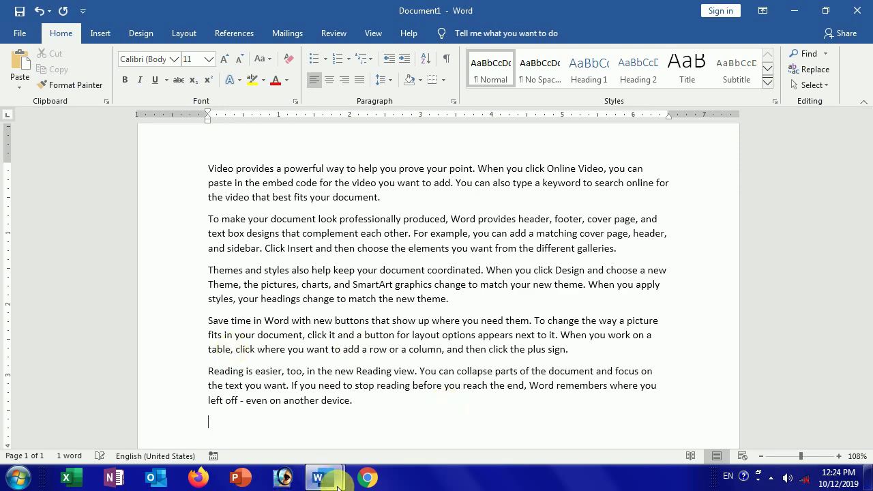
click(263, 417)
mouse_move(324, 478)
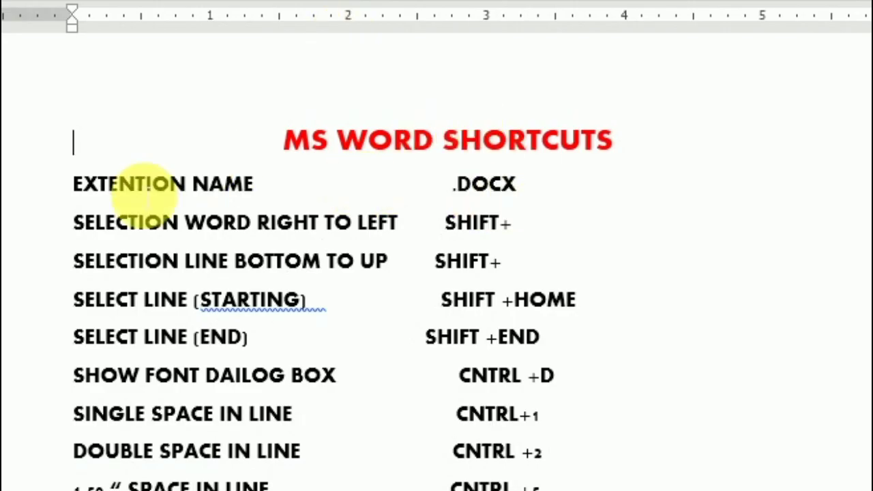
- Select the EXTENTION NAME line in SHORT CUTS 2, then switch to the Document1 sample text
mouse_move(72, 184)
mouse_down()
mouse_move(328, 211)
mouse_move(570, 213)
mouse_up()
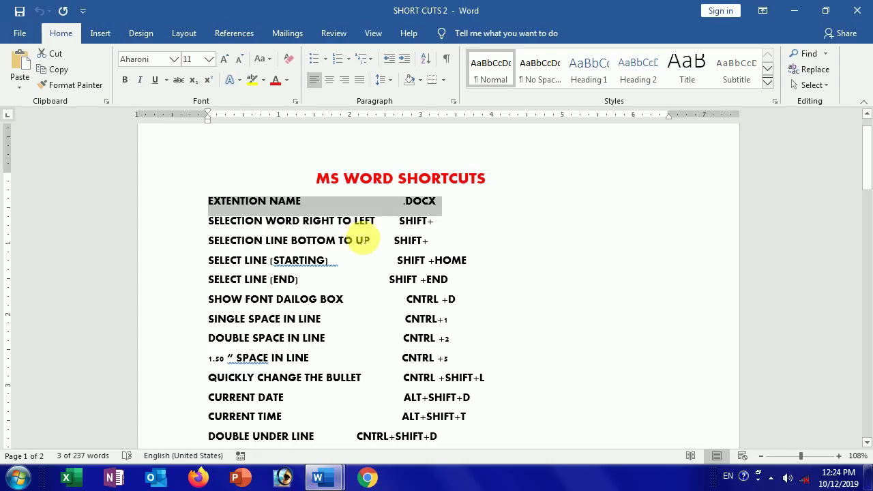
click(293, 238)
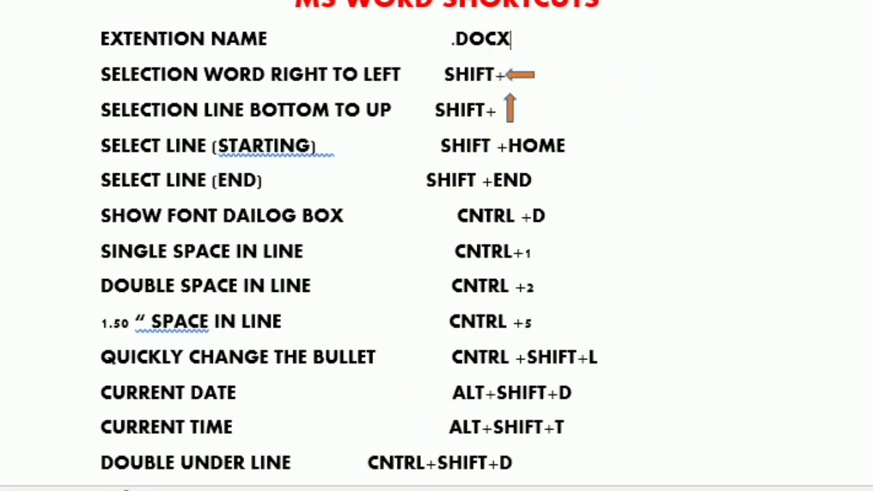
click(400, 471)
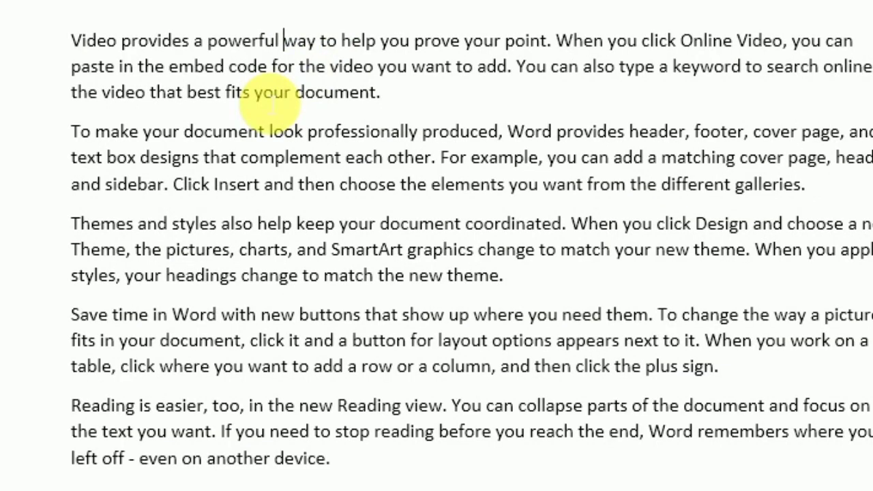
- Extend selections by character with Shift+Right and by word with Ctrl+Shift+Left
key(shift+Right)
key(shift+Right)
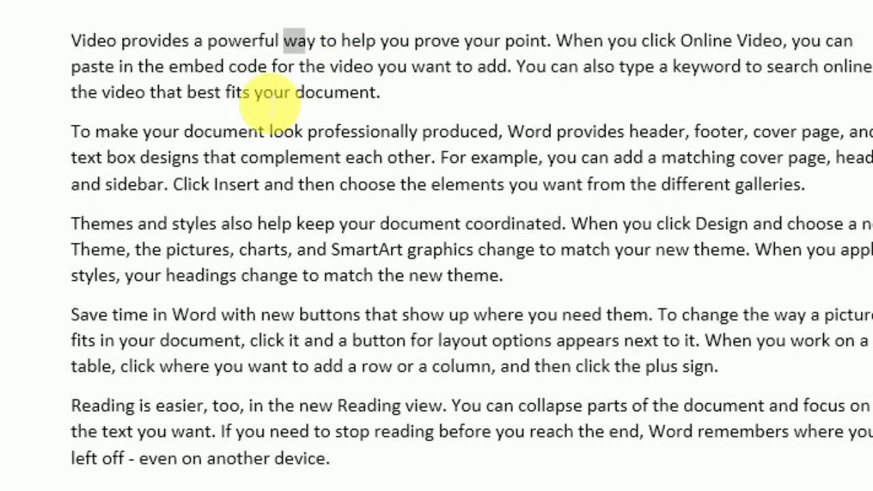
key(shift+Right)
key(shift+Right)
key(shift+Right)
key(shift+Right)
key(shift+Right)
key(shift+Right)
key(shift+Right)
key(shift+Right)
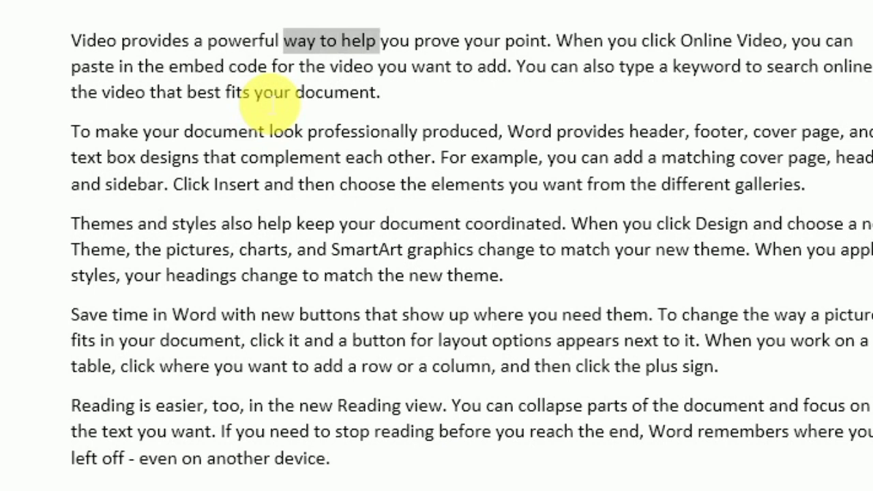
key(shift+Right)
key(shift+Right)
key(shift+Right)
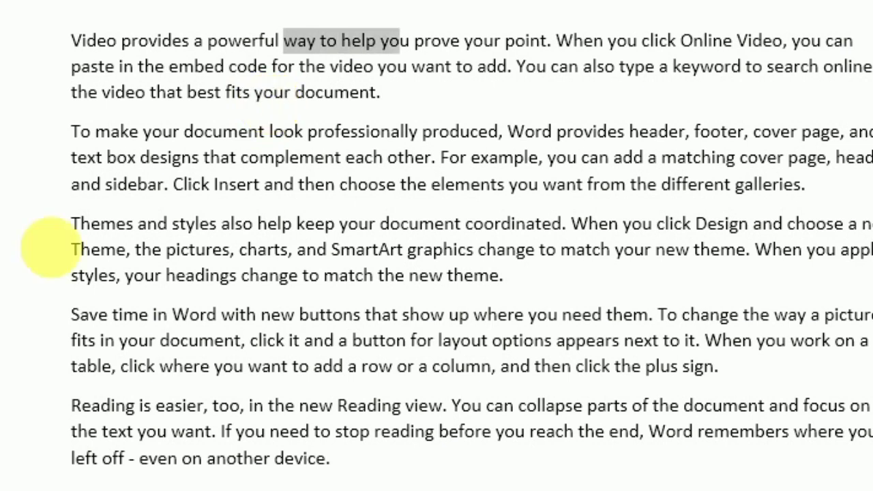
click(301, 68)
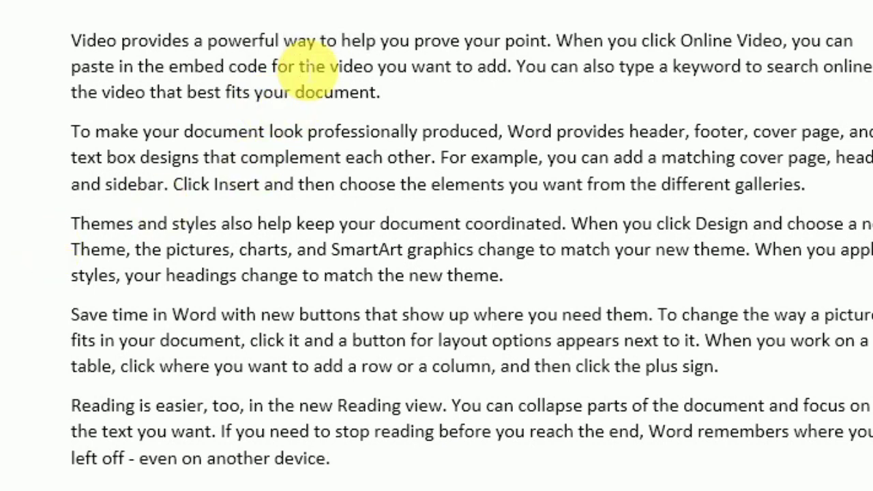
key(ctrl+shift+Left)
key(ctrl+shift+Left)
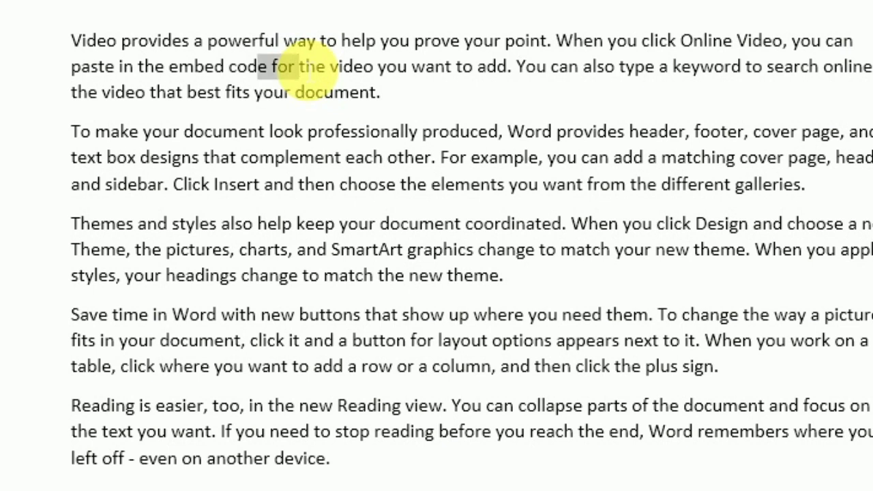
key(ctrl+shift+Left)
key(ctrl+shift+Left)
key(ctrl+shift+Left)
key(ctrl+shift+Left)
key(ctrl+shift+Left)
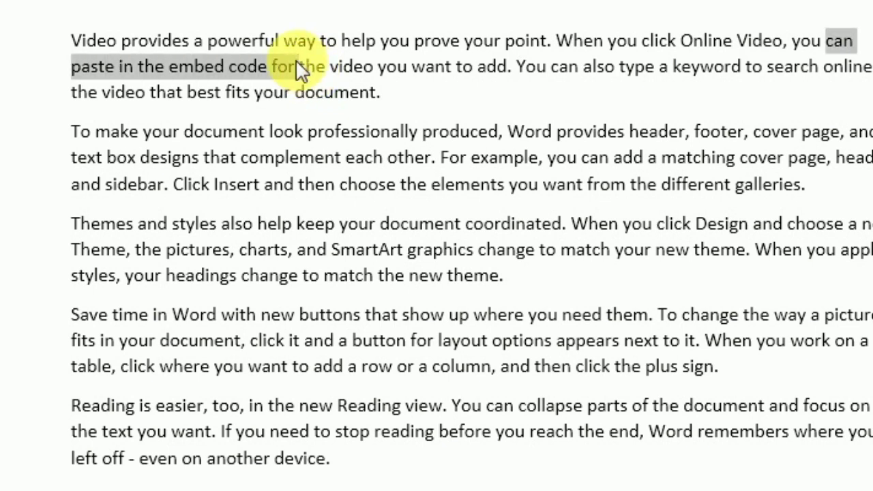
- Extend selections line by line with Shift+Up and Shift+Down, then return to SHORT CUTS 2
click(300, 157)
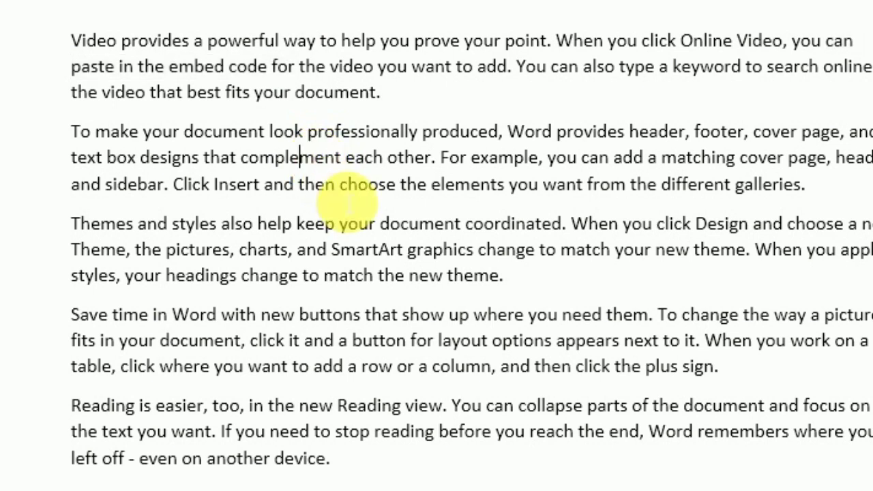
key(shift+Up)
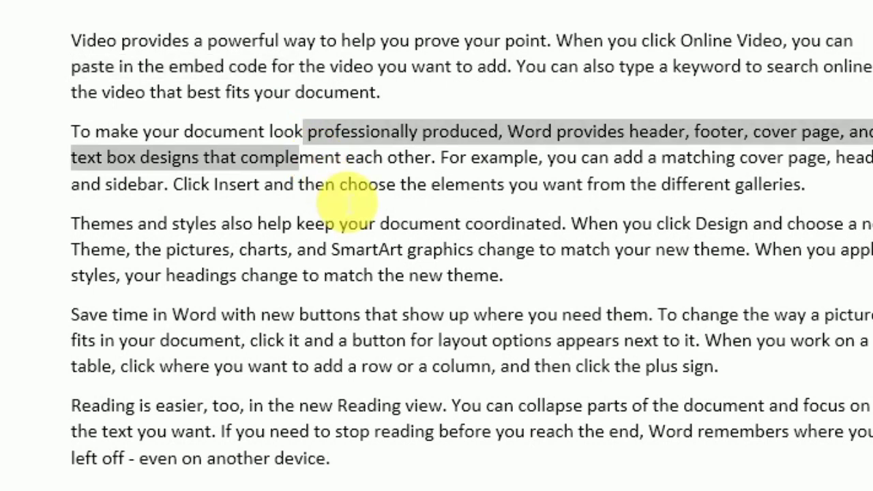
key(shift+Up)
key(shift+Up)
key(shift+Up)
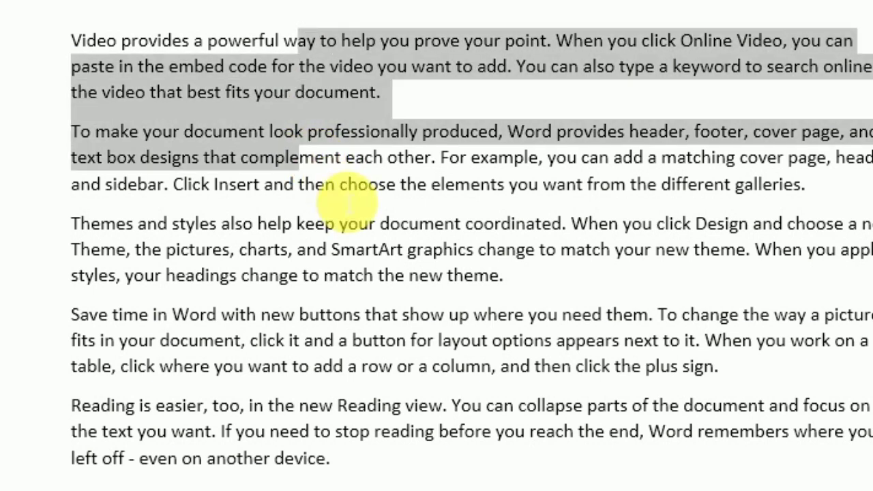
click(338, 188)
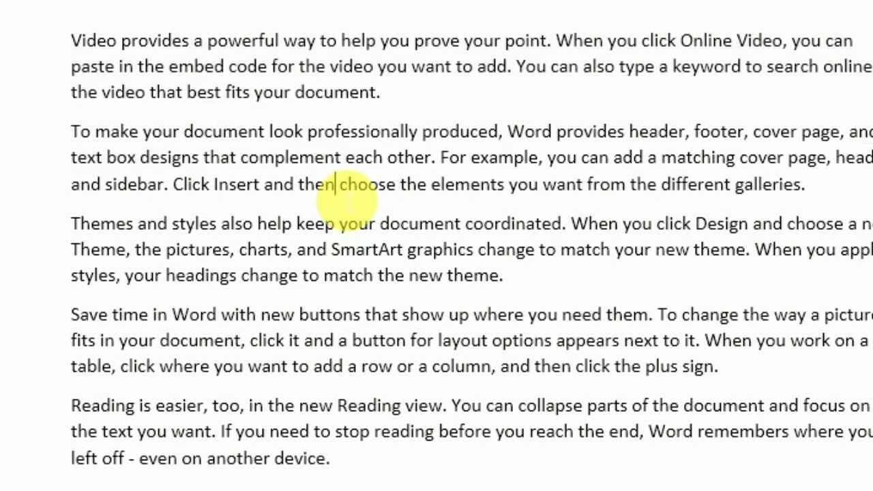
key(shift+Down)
key(shift+Down)
key(shift+Down)
key(shift+Down)
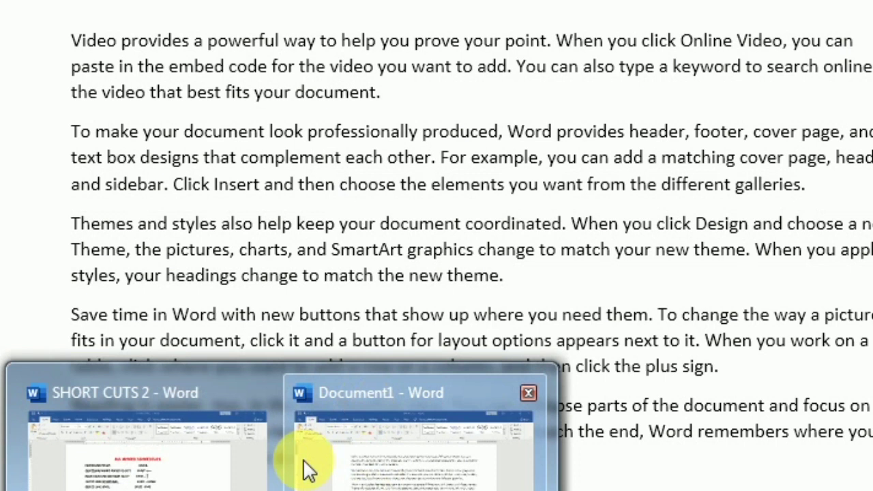
click(224, 474)
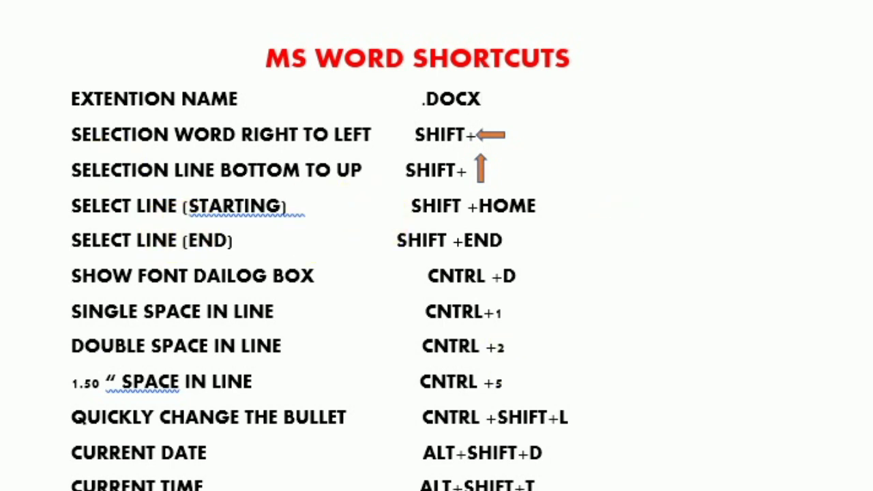
- In Document1, select the first line back to its start with Shift+Home, then return to SHORT CUTS 2
click(400, 477)
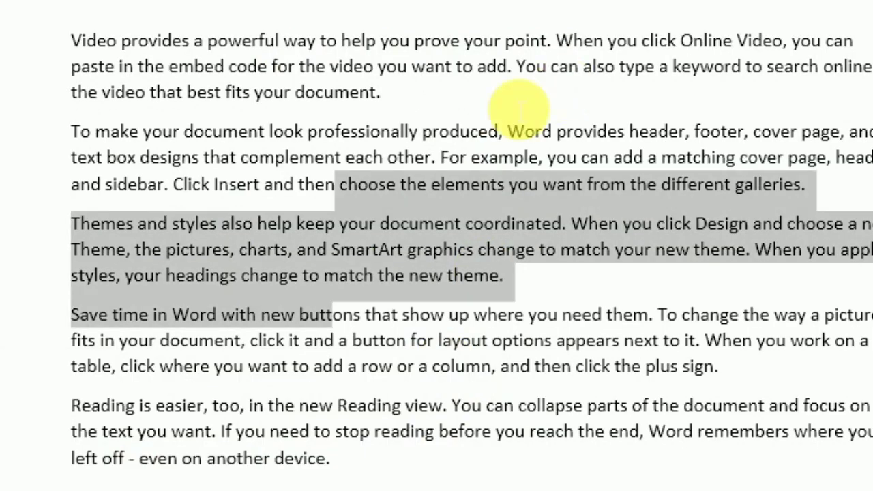
click(392, 95)
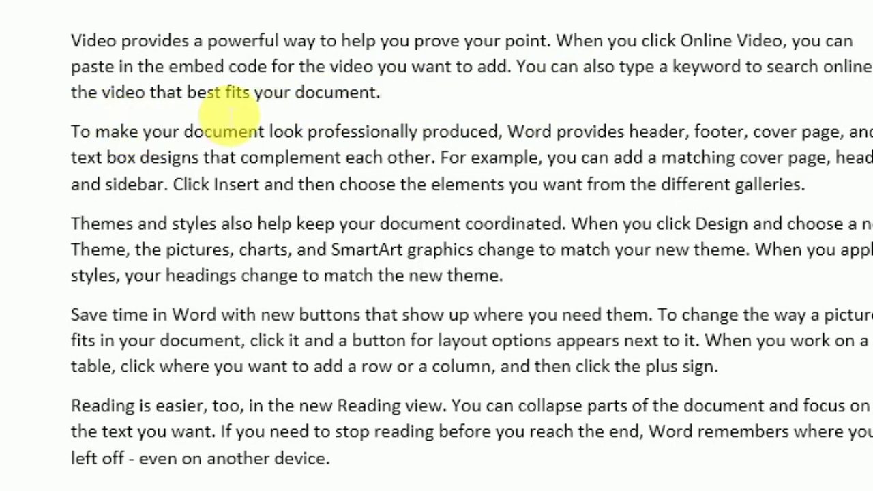
key(shift+Home)
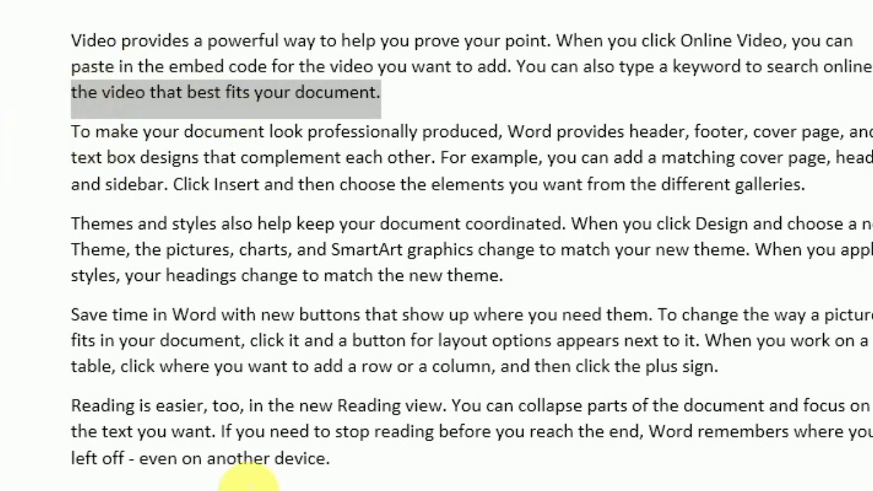
click(204, 484)
click(201, 471)
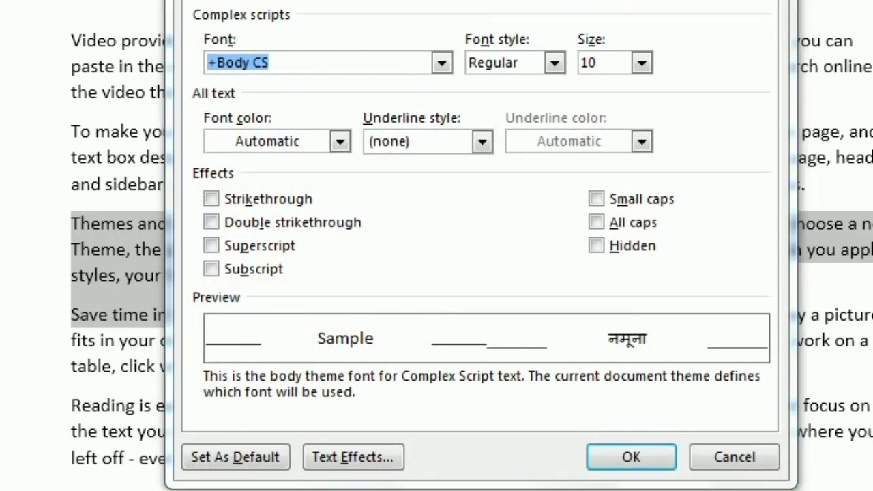
mouse_move(477, 2)
mouse_down()
mouse_move(656, 29)
mouse_move(787, 3)
mouse_up()
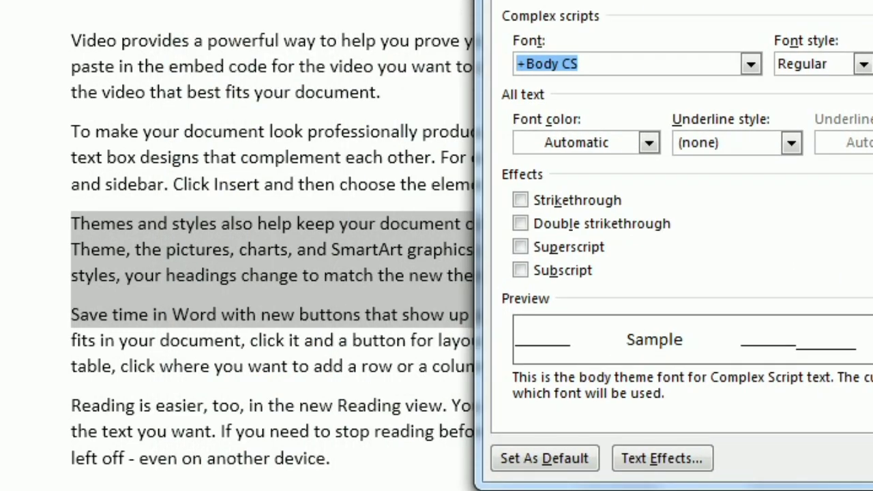
click(751, 64)
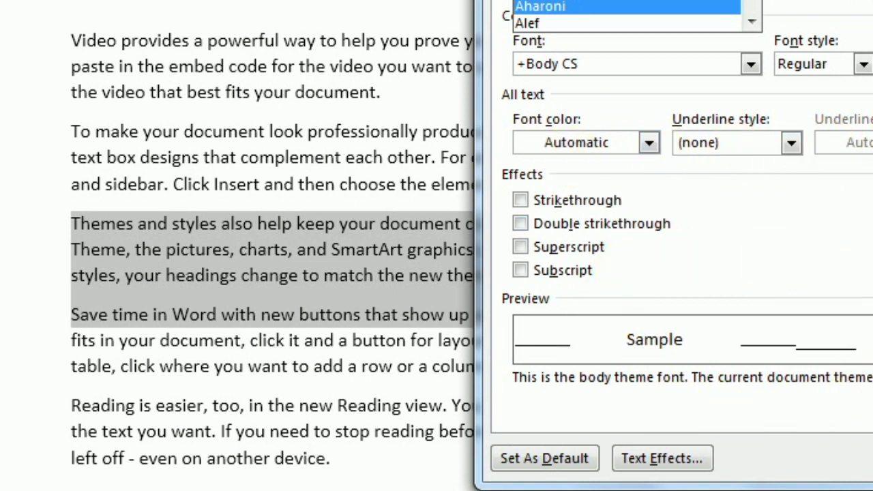
key(Escape)
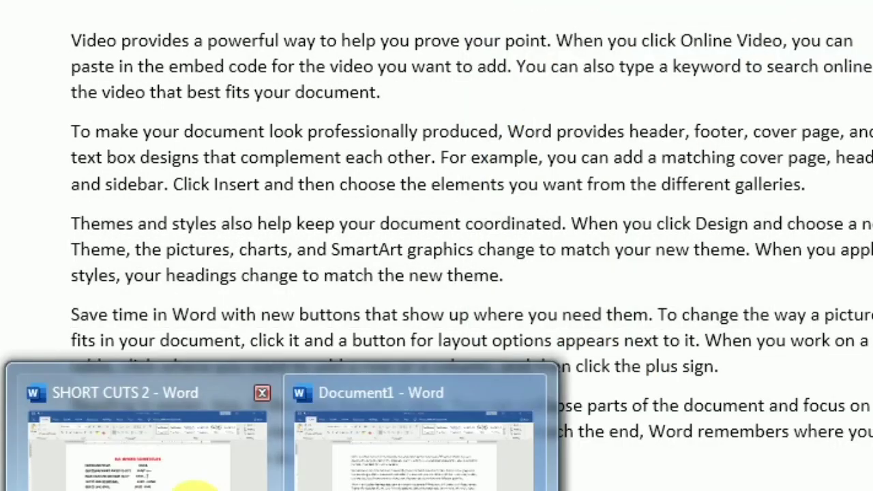
- Enlarge the digits 1, 2 and 5 after CNTRL in the single, double and 1.50 spacing entries
click(136, 458)
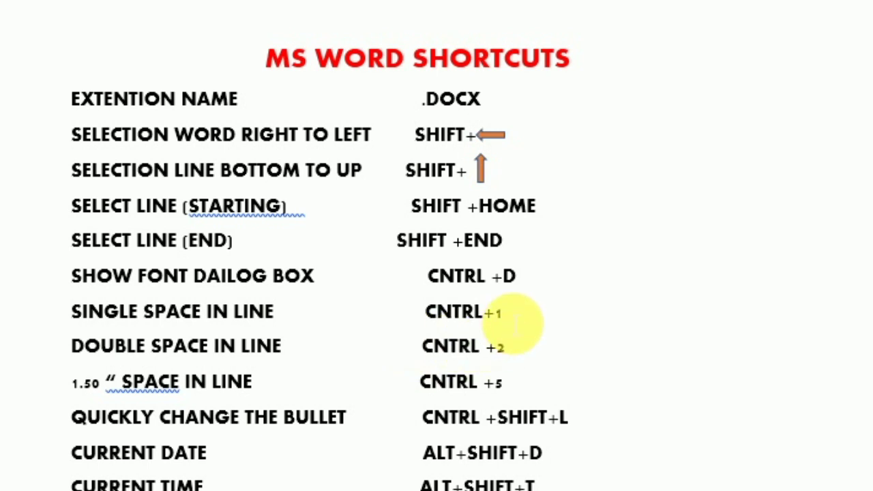
drag(496, 315, 532, 300)
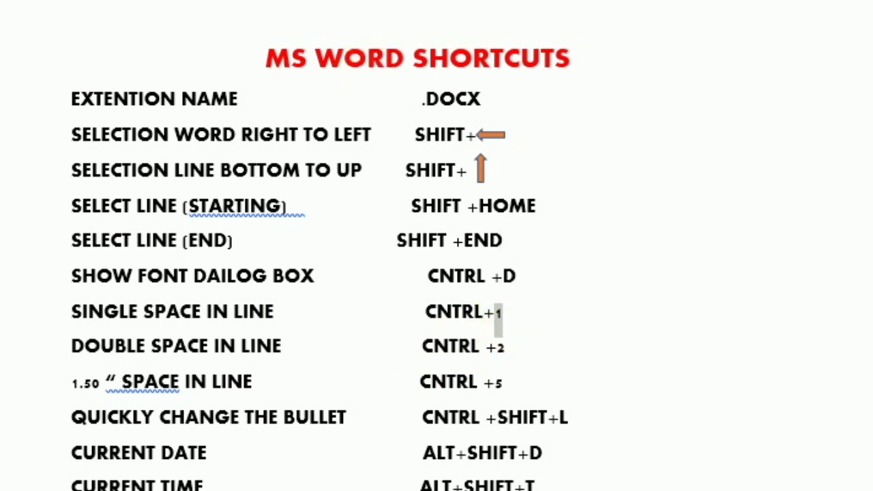
key(ctrl+shift+period)
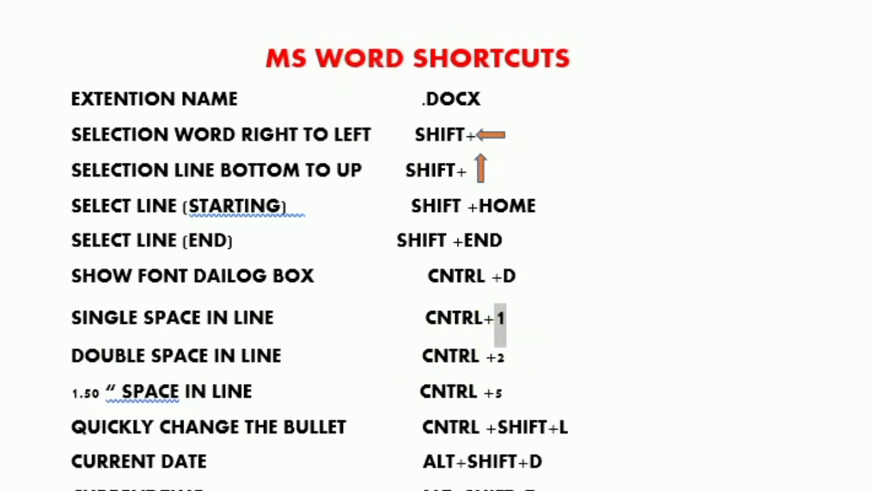
key(ctrl+shift+period)
drag(524, 371, 496, 371)
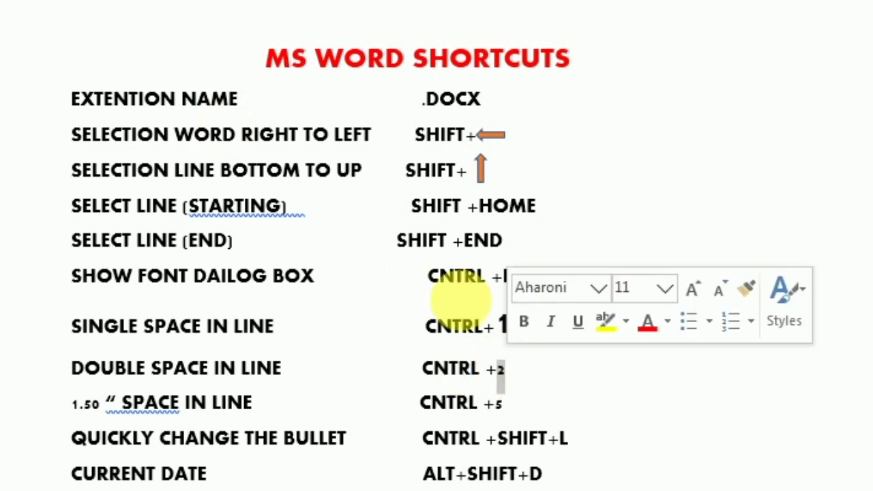
key(ctrl+shift+period)
key(ctrl+shift+period)
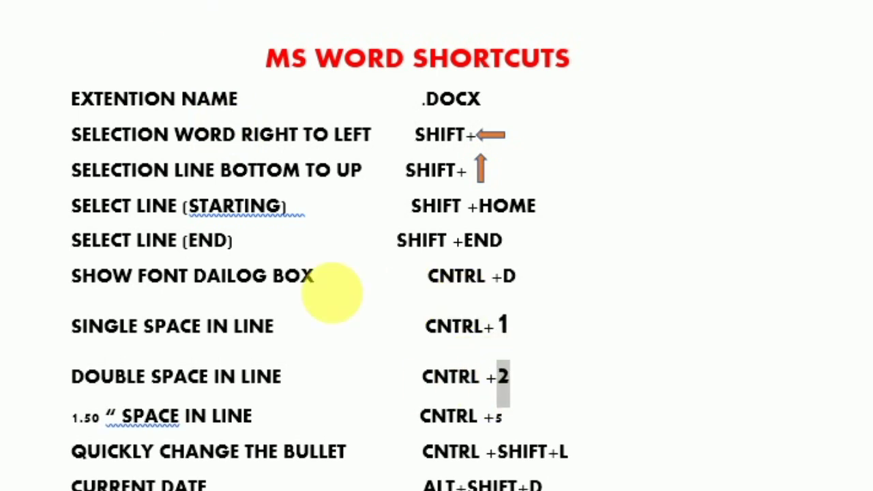
drag(522, 417, 496, 418)
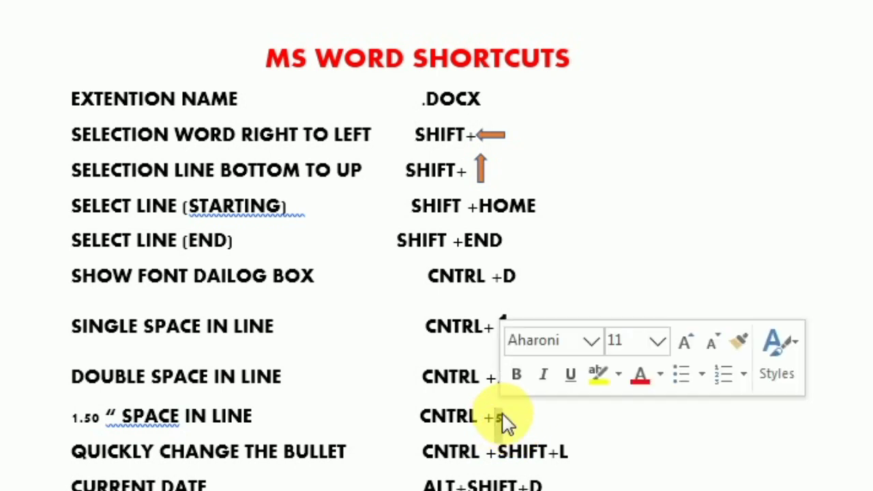
key(ctrl+shift+period)
key(ctrl+shift+period)
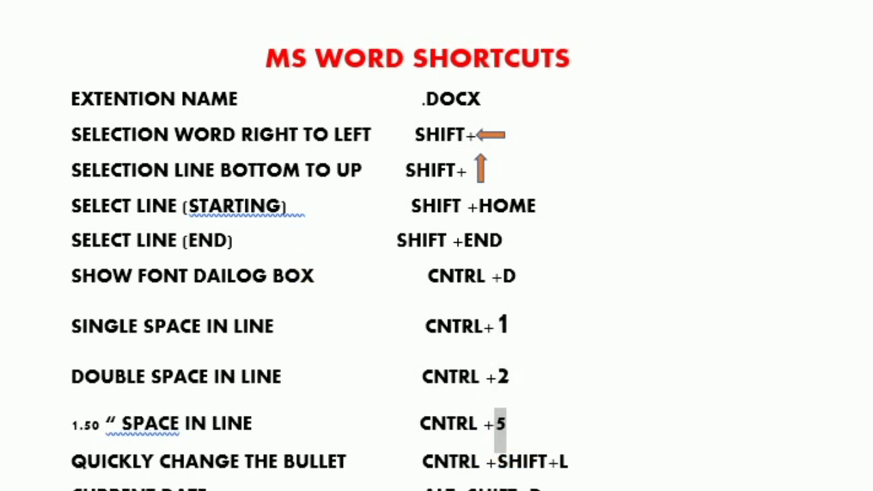
key(ctrl+shift+period)
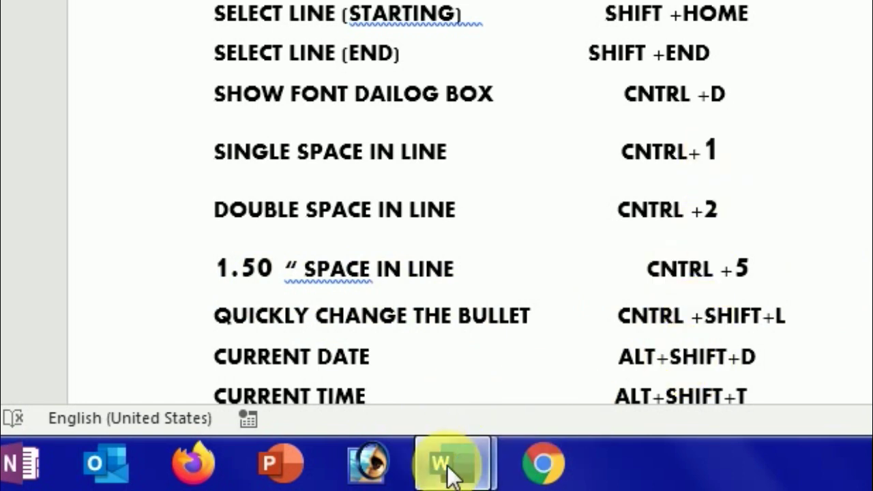
- Apply single, double, then 1.5 line spacing to the Document1 sample paragraphs
mouse_move(452, 463)
click(598, 355)
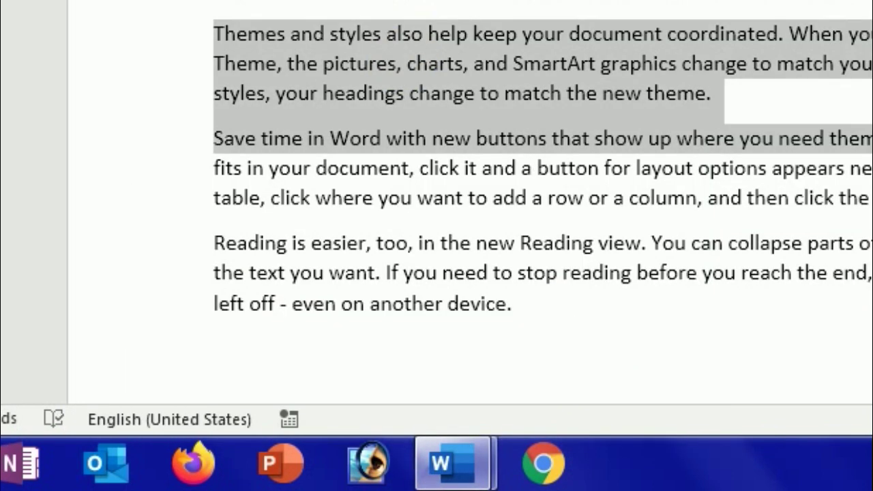
drag(750, 38, 757, 211)
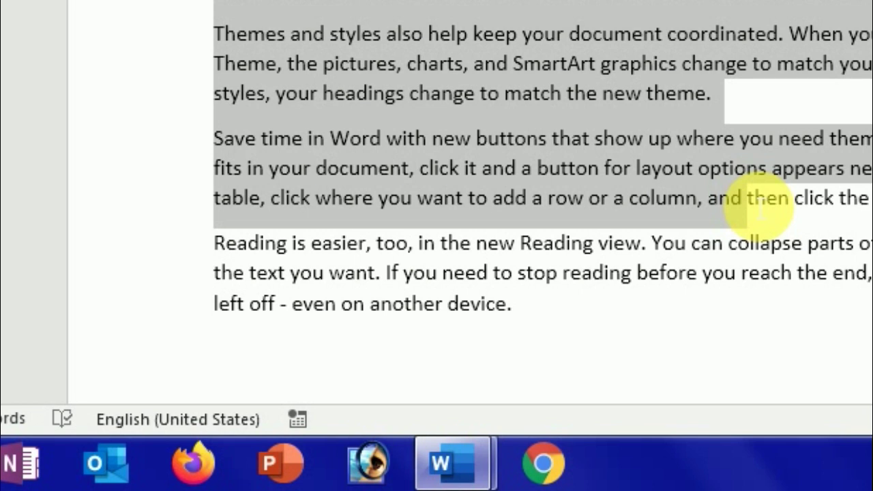
key(ctrl+1)
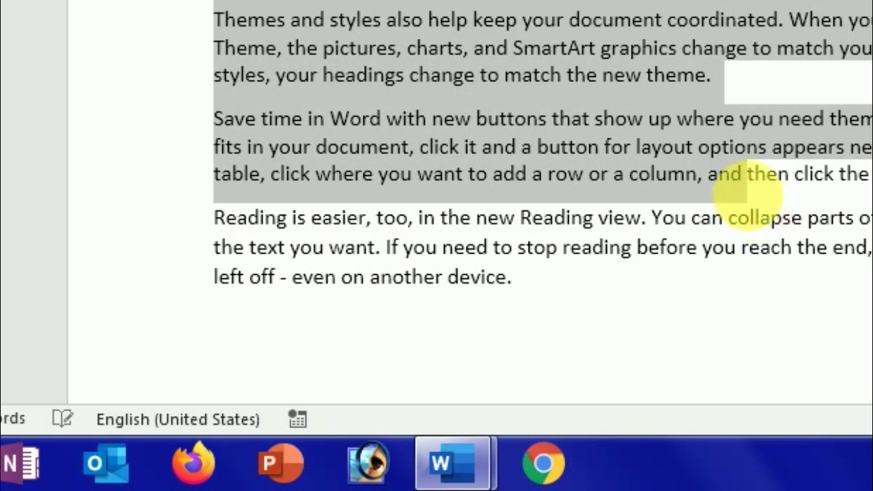
key(ctrl+2)
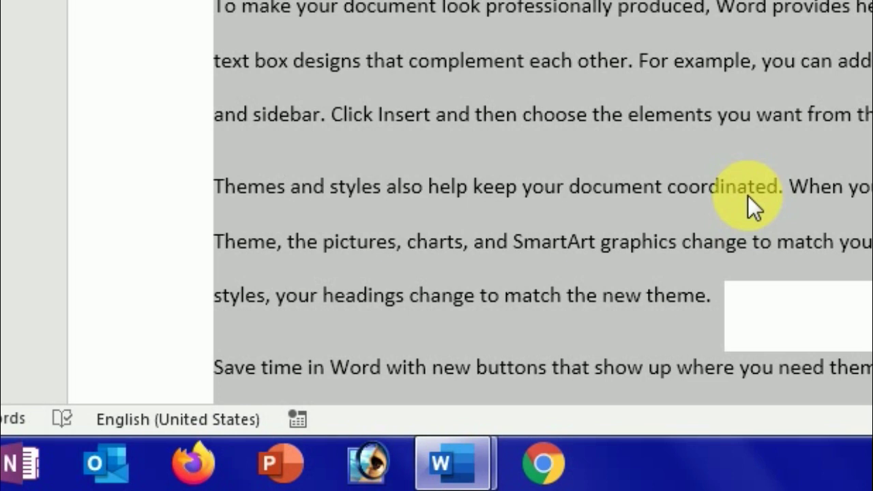
key(ctrl+5)
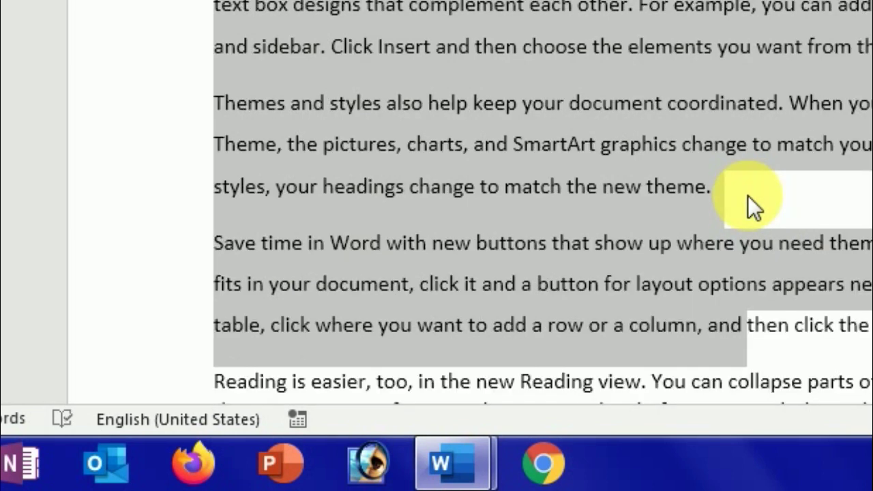
- Return to SHORT CUTS 2 and scroll down to the DOUBLE UNDER LINE entries
click(451, 467)
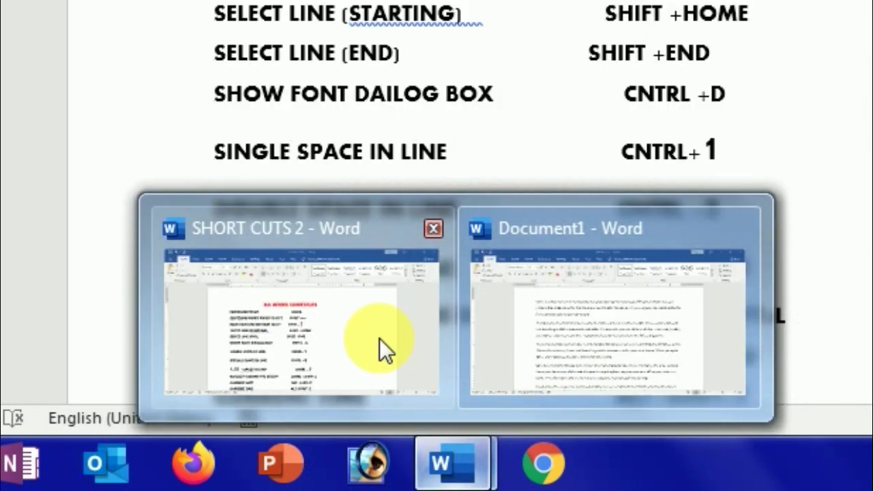
click(378, 338)
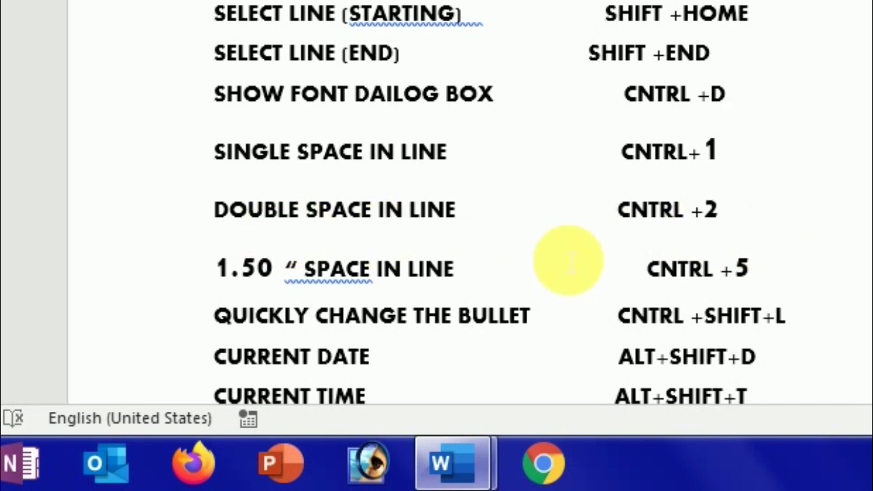
scroll(614, 290, down, 1)
scroll(629, 304, down, 1)
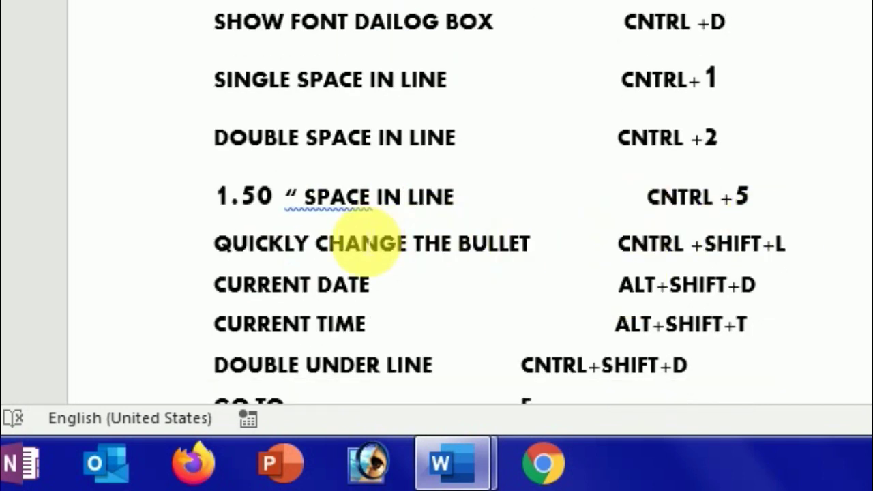
- Add a bulleted list of typed items below Document1's last paragraph, then return to SHORT CUTS 2
click(463, 469)
click(611, 311)
scroll(618, 314, down, 1)
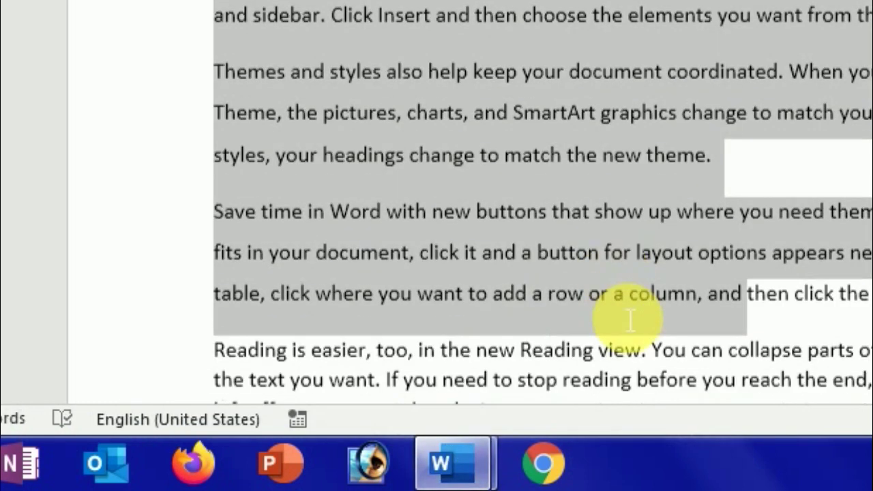
scroll(614, 341, down, 3)
click(573, 278)
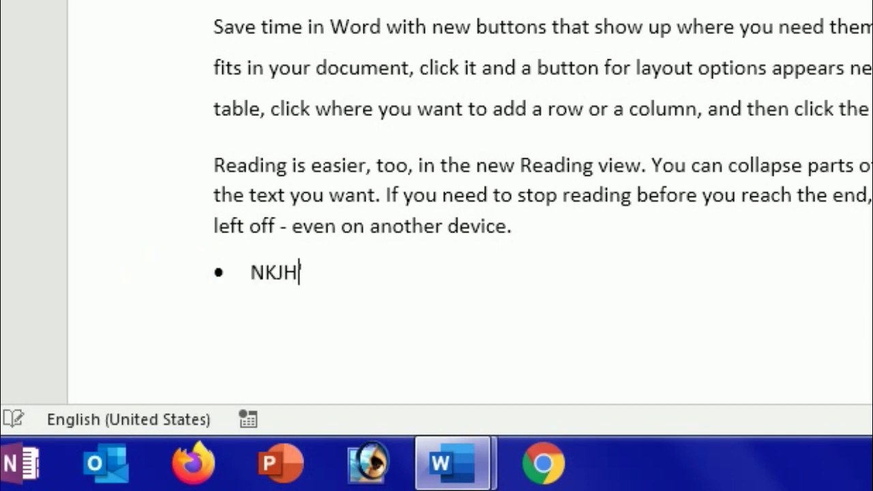
text('NHMKBKJ)
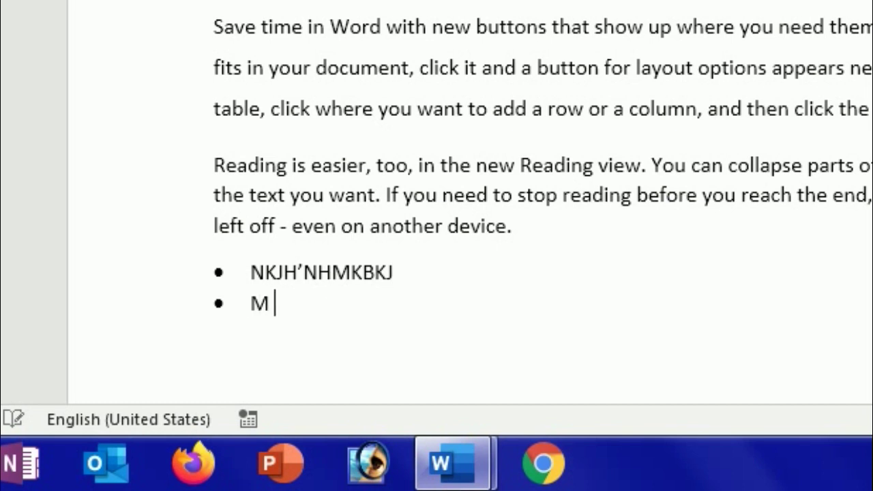
text(.,N.M.N.,N)
key(Return)
text(N ,NJHL)
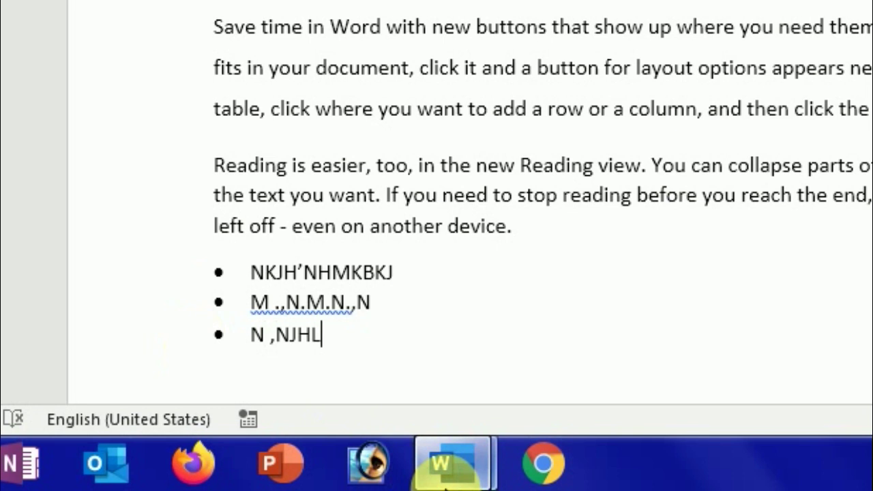
click(444, 466)
click(362, 375)
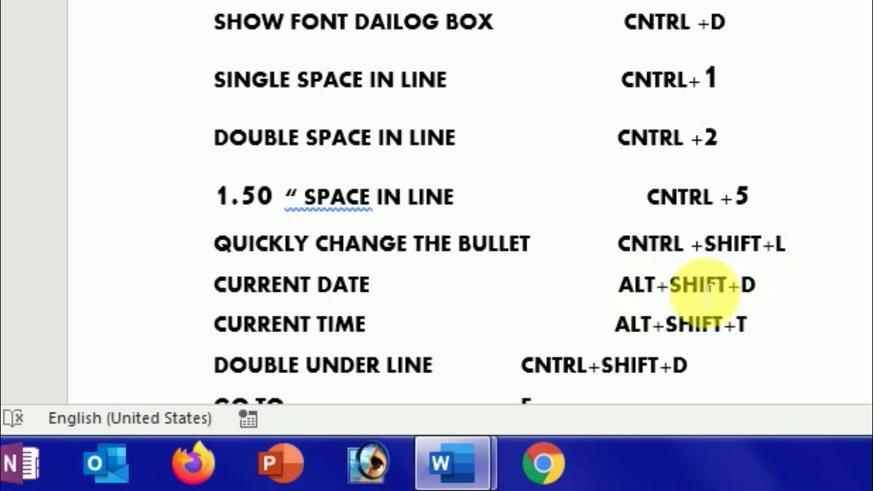
- Insert the date 10/12/2019 after 'theme.' in Document1, with 12:32 PM on the next line
drag(607, 293, 704, 304)
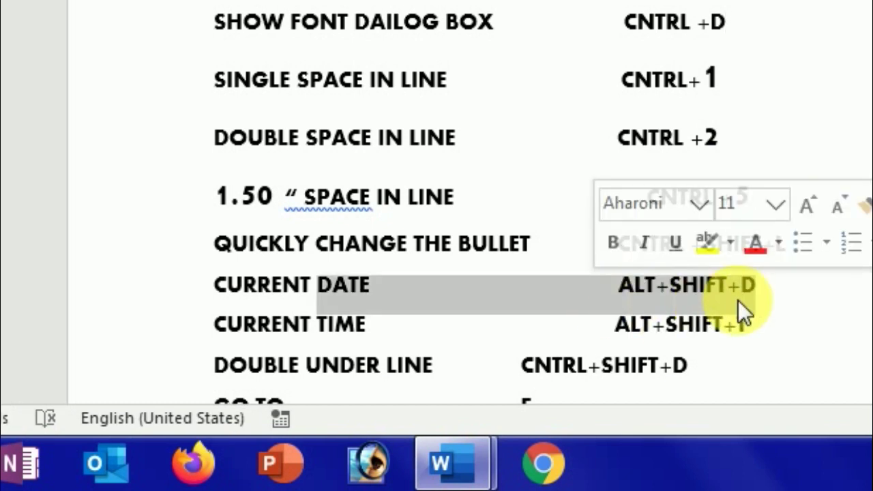
mouse_move(452, 464)
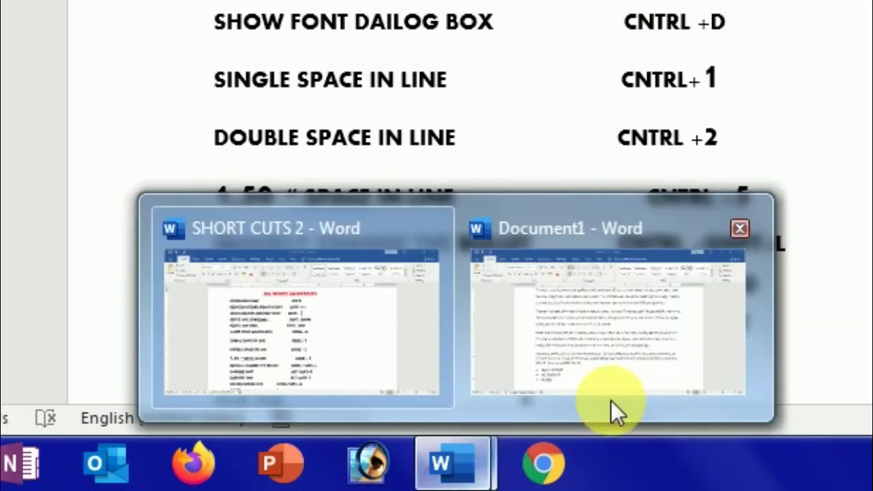
click(611, 402)
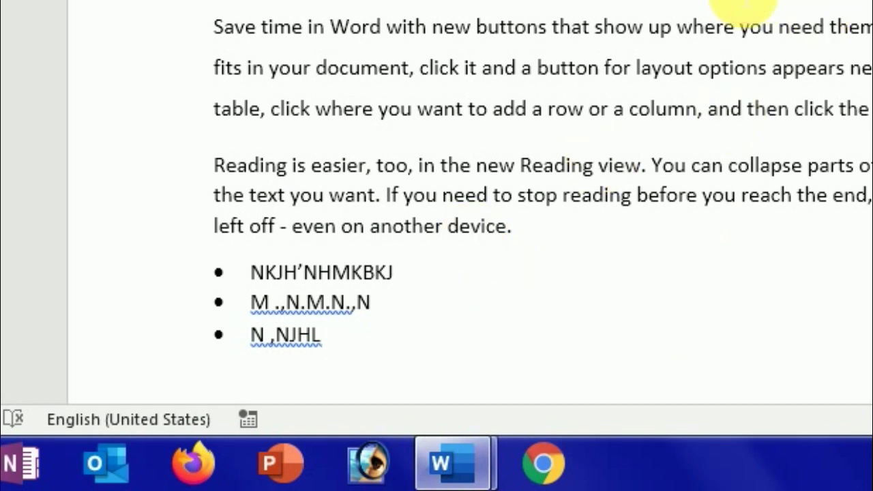
click(376, 312)
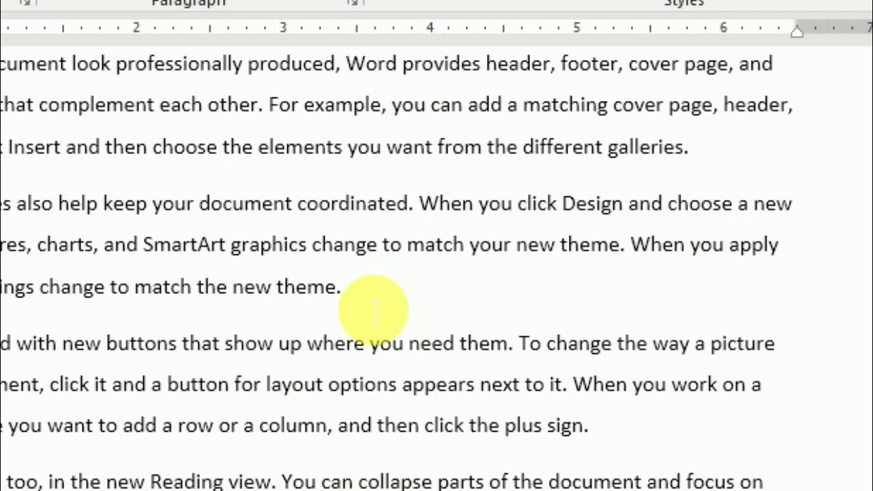
key(alt+shift+d)
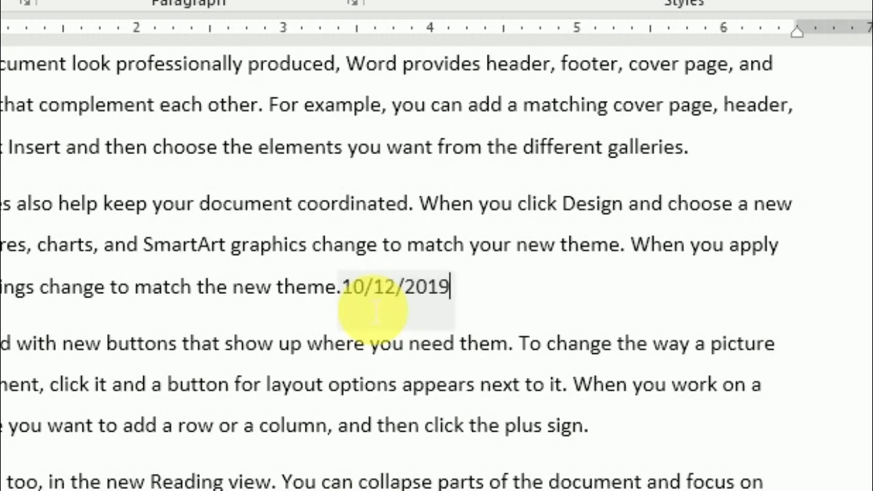
key(Return)
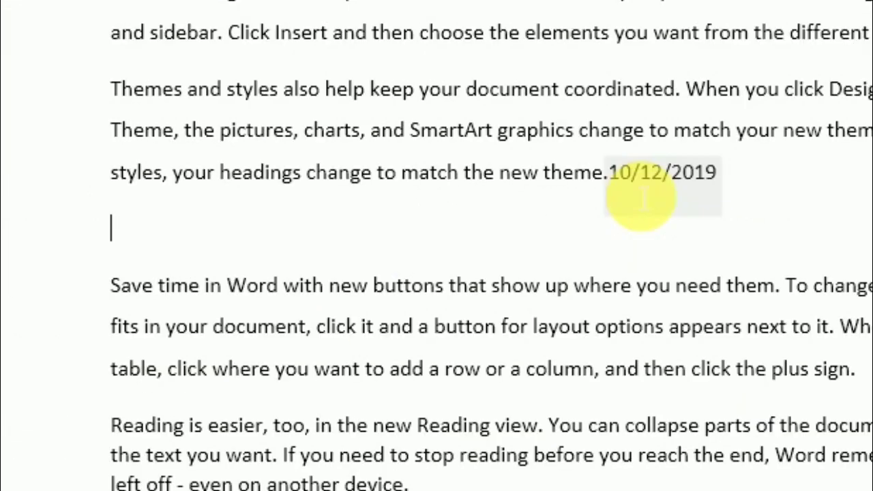
key(alt+shift+t)
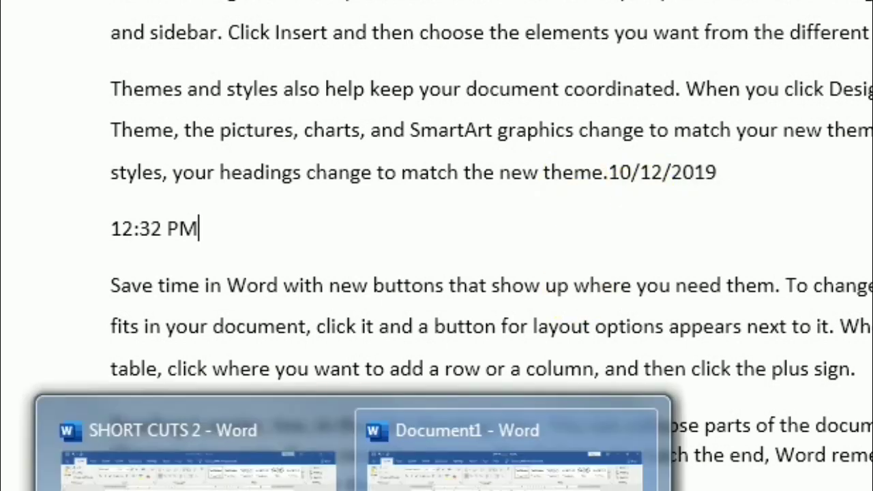
- Underline the Document1 text from 'choose' to the line's end, then return to SHORT CUTS 2
click(198, 458)
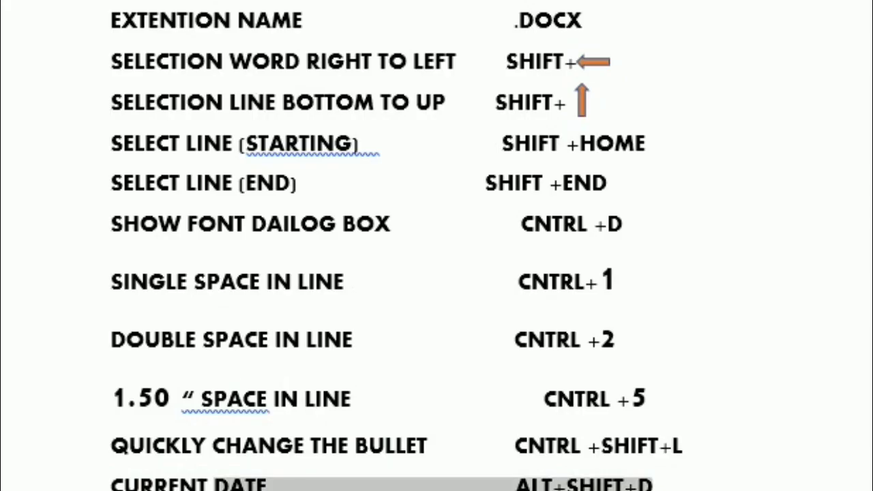
scroll(437, 273, down, 3)
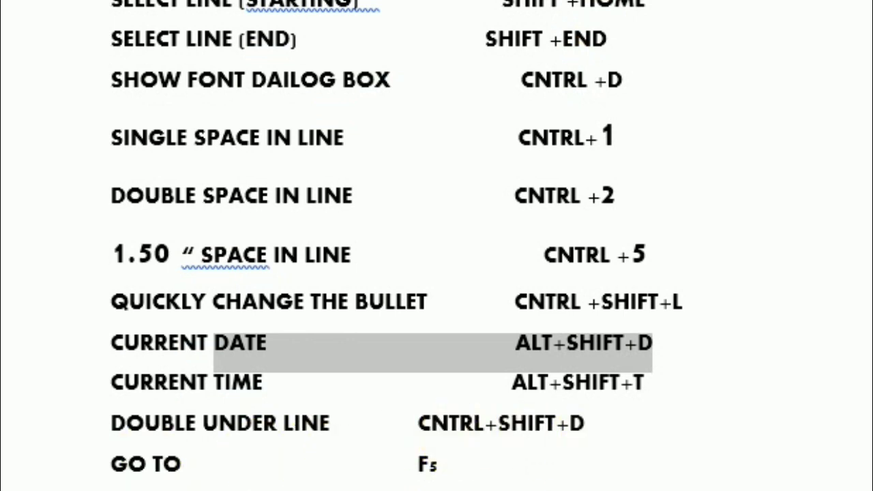
click(508, 458)
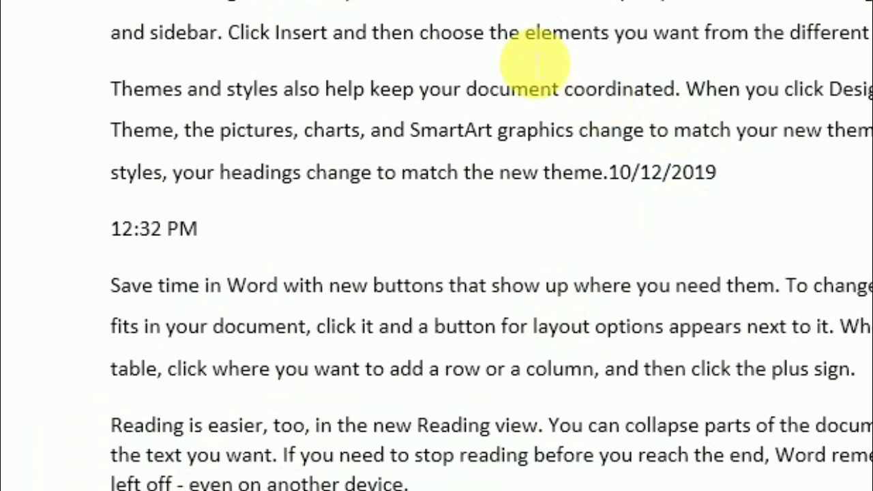
key(ctrl+shift+Down)
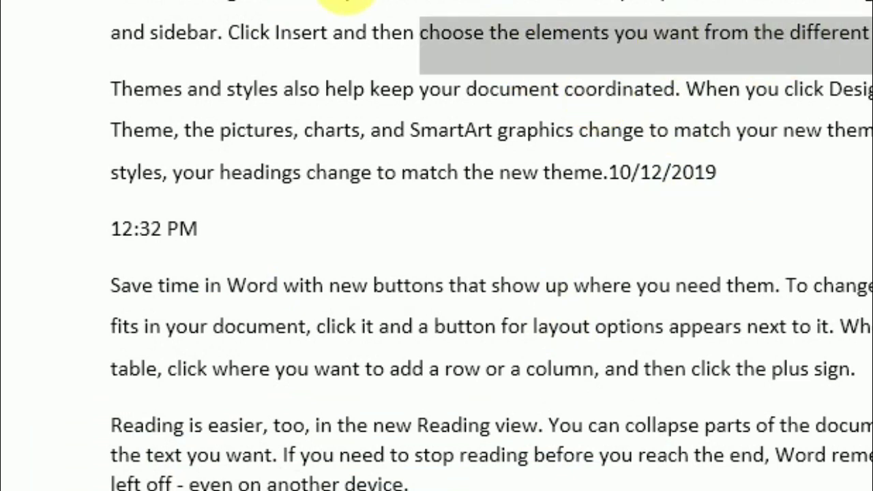
key(ctrl+u)
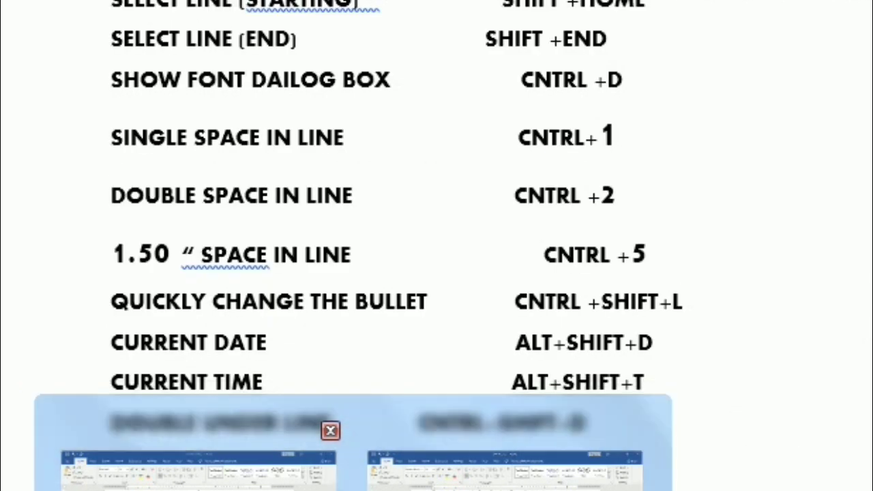
click(204, 444)
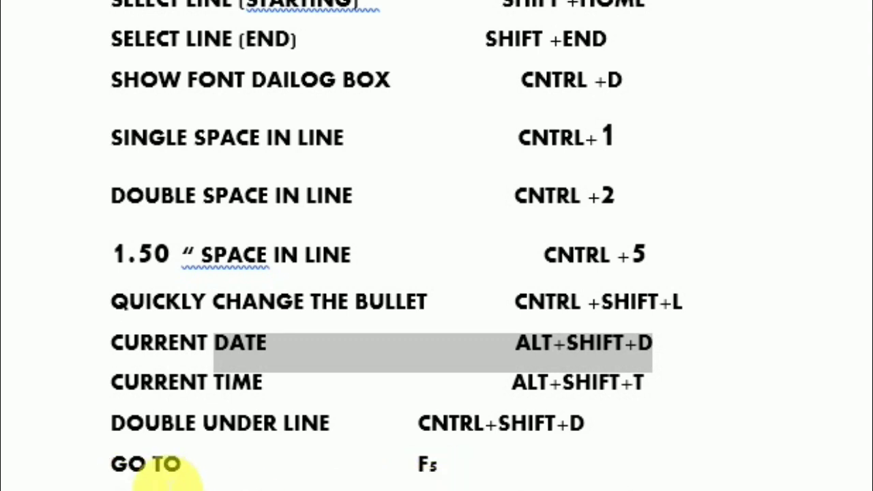
drag(214, 468, 75, 468)
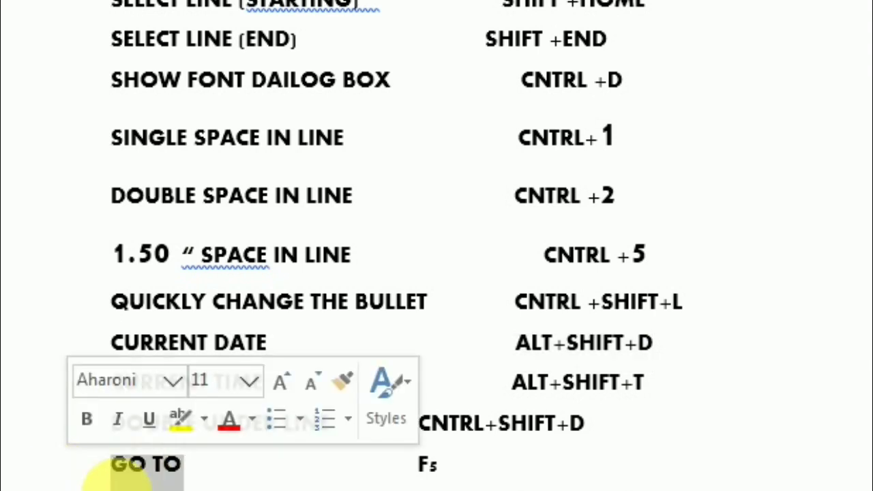
drag(331, 423, 468, 464)
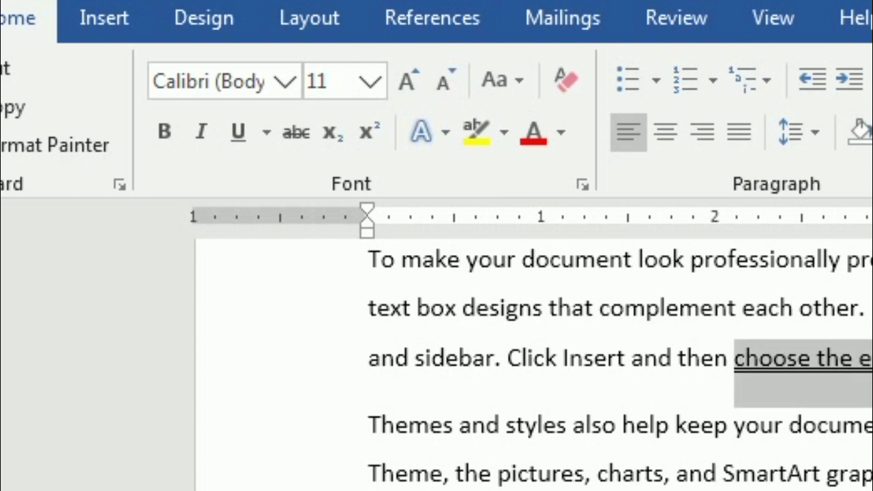
key(F5)
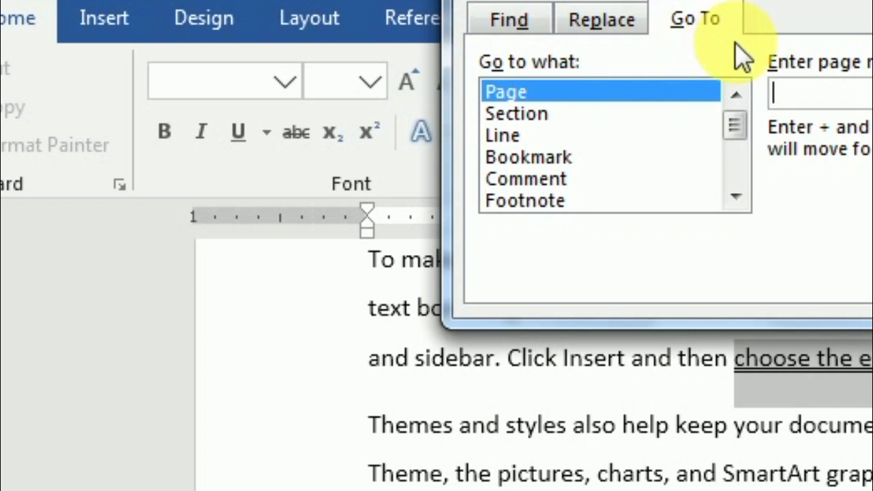
key(Escape)
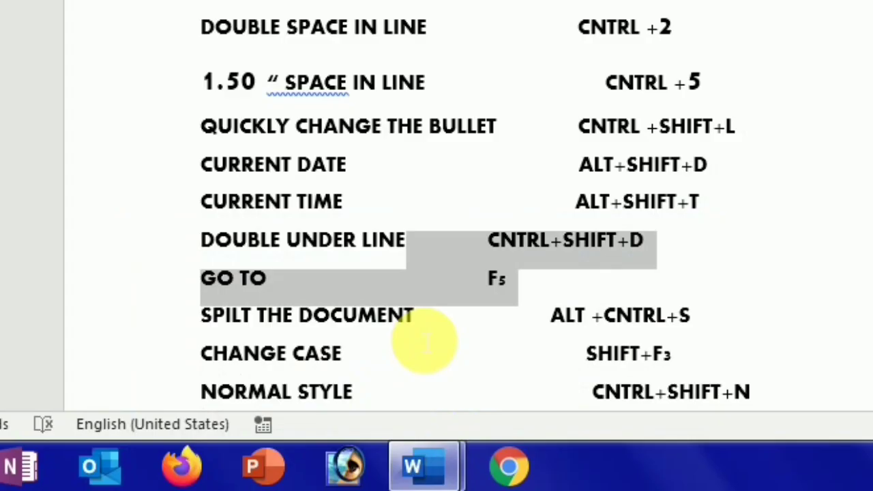
scroll(425, 341, down, 2)
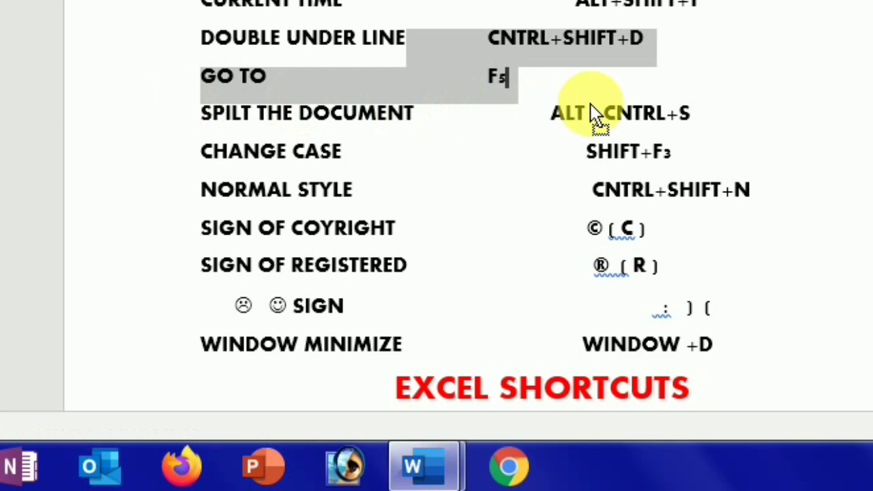
- Split the Document1 window into two panes near the Save time paragraph using Alt+Ctrl+S
click(608, 109)
drag(692, 115, 503, 136)
click(464, 324)
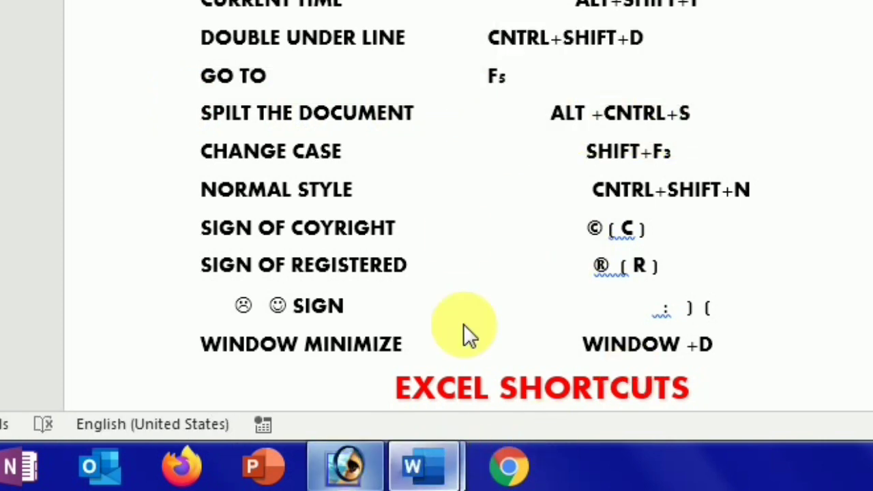
click(414, 467)
click(466, 321)
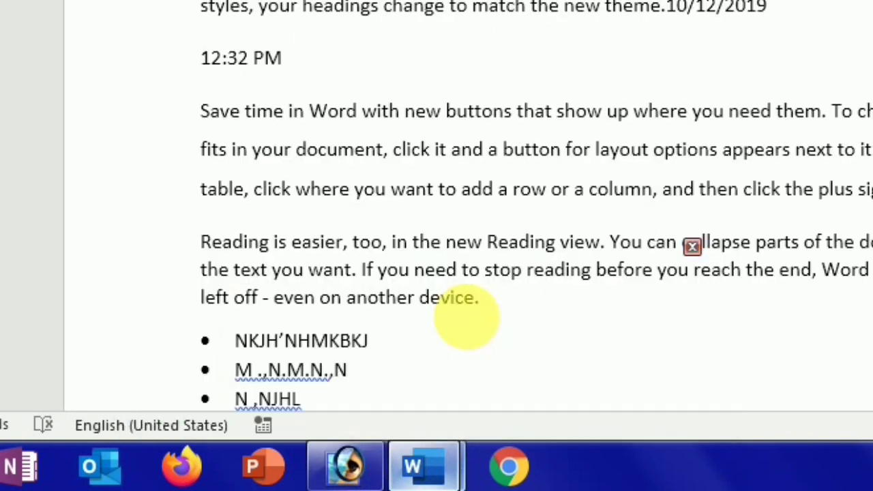
click(309, 111)
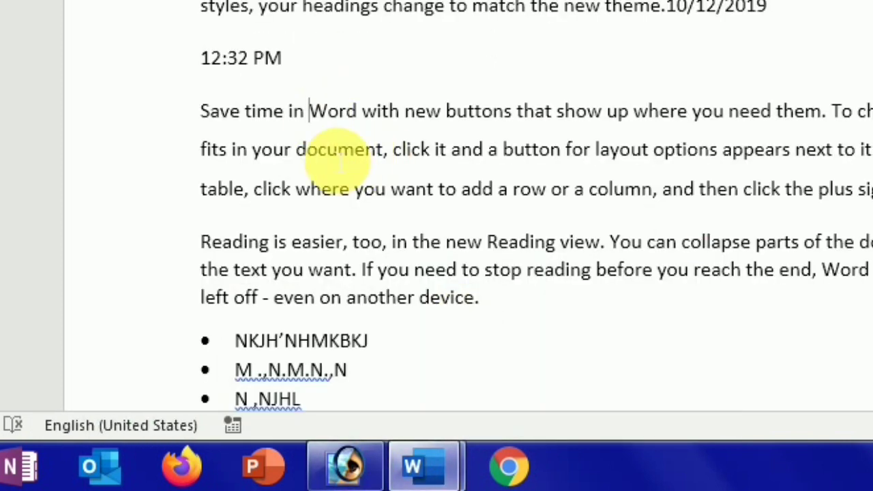
click(327, 159)
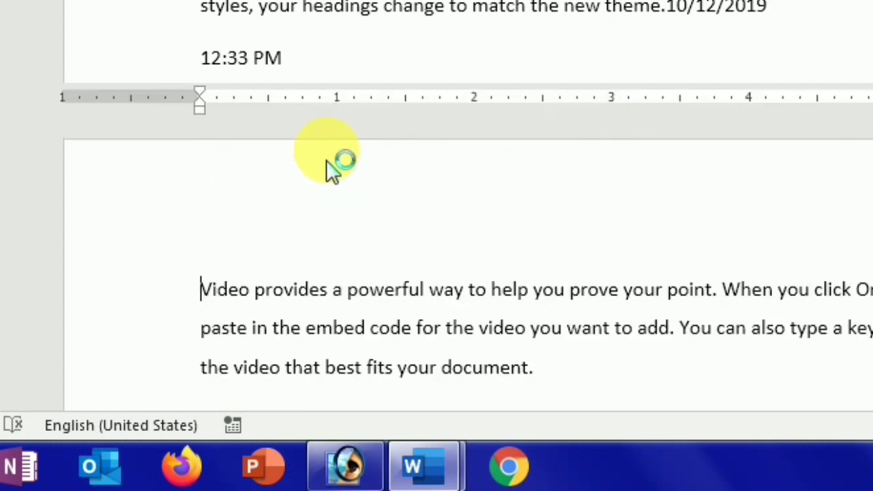
click(517, 99)
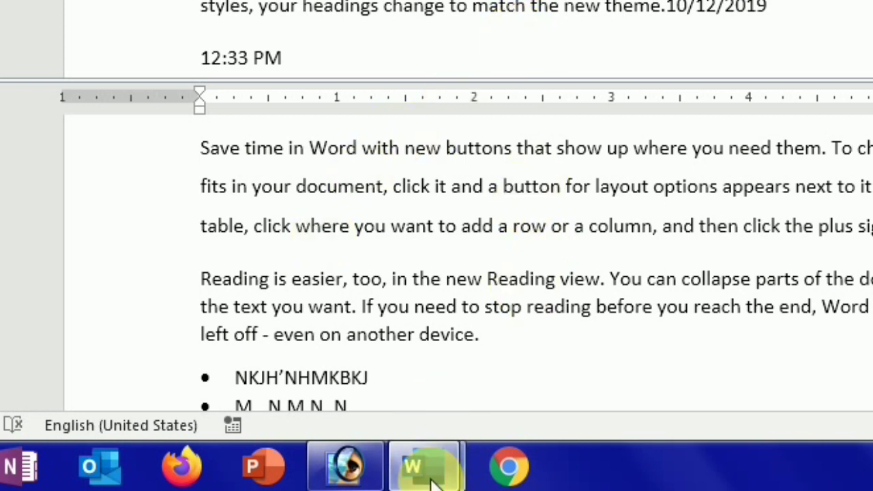
- Enlarge the F3 text in the SHIFT+F3 CHANGE CASE entry of SHORT CUTS 2
mouse_move(423, 467)
click(326, 336)
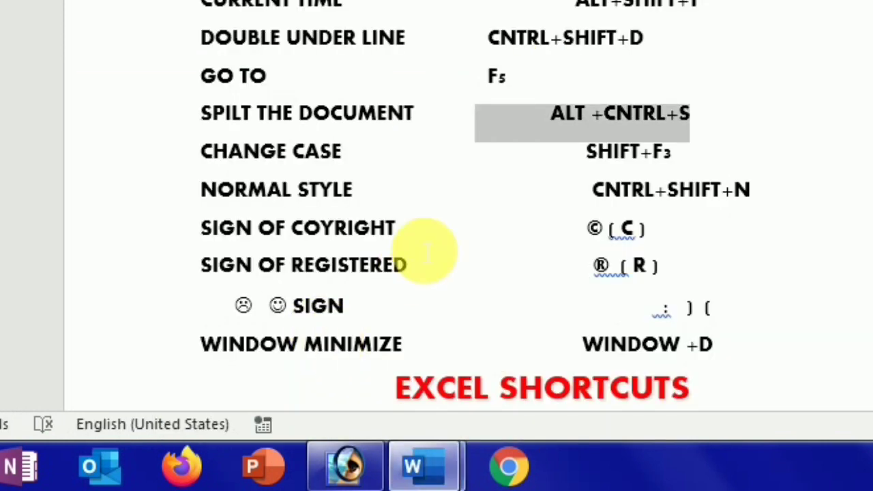
scroll(423, 247, down, 2)
scroll(342, 205, down, 2)
scroll(205, 101, down, 1)
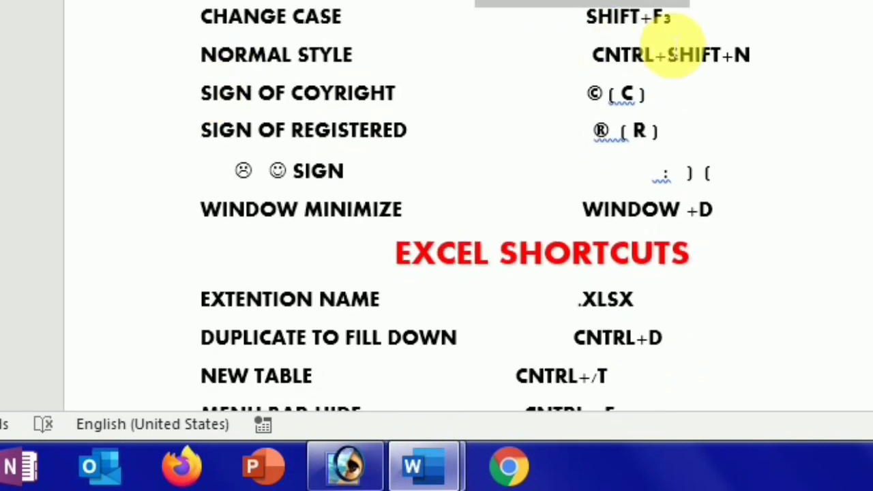
drag(672, 21, 641, 22)
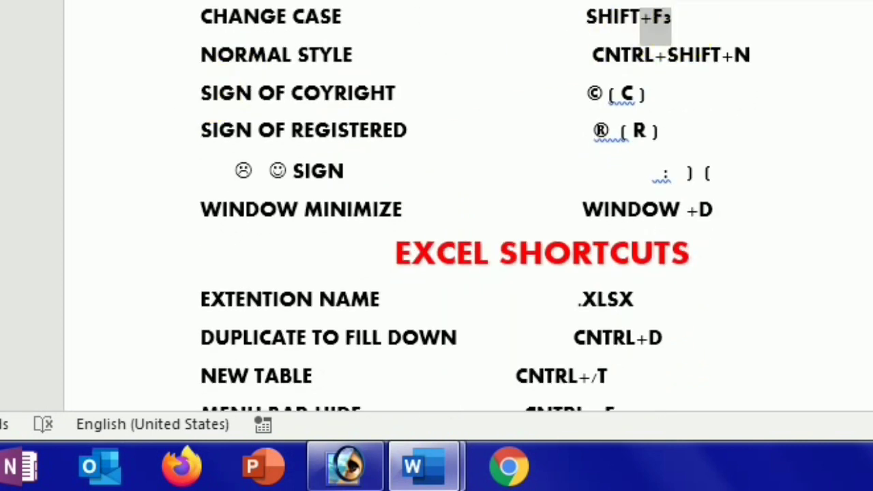
key(ctrl+bracketright)
key(ctrl+bracketright)
key(ctrl+bracketright)
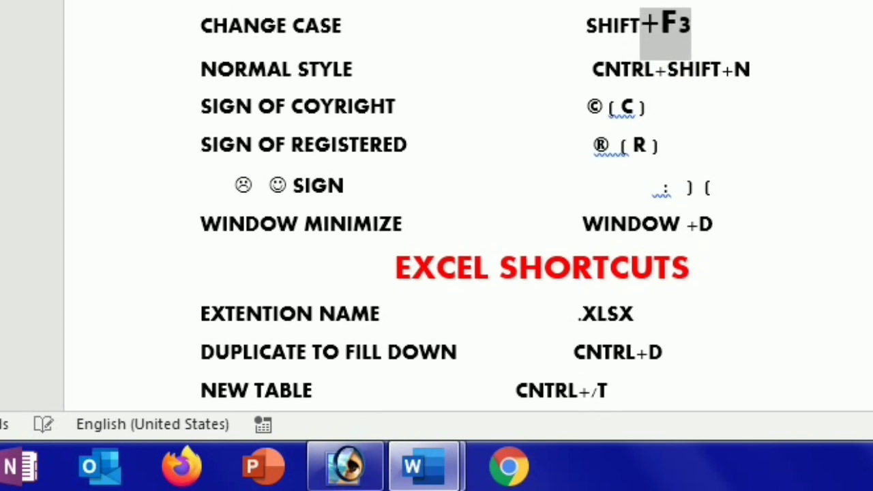
click(695, 88)
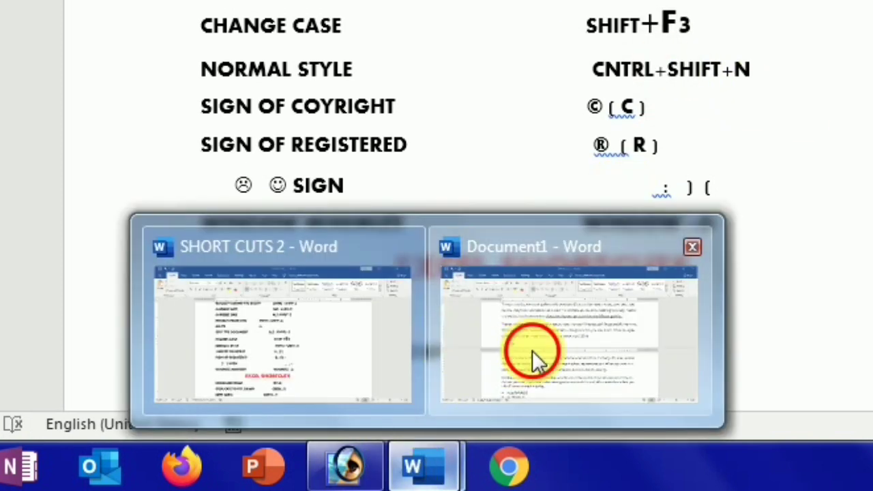
- In Document1, cycle the Video provides paragraph through letter cases with Shift+F3, ending on uppercase
click(532, 350)
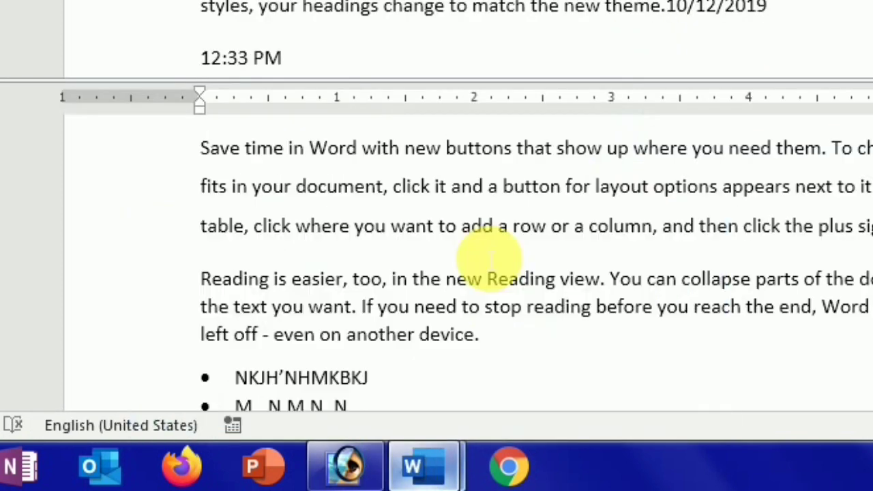
scroll(355, 147, down, 2)
scroll(335, 172, up, 3)
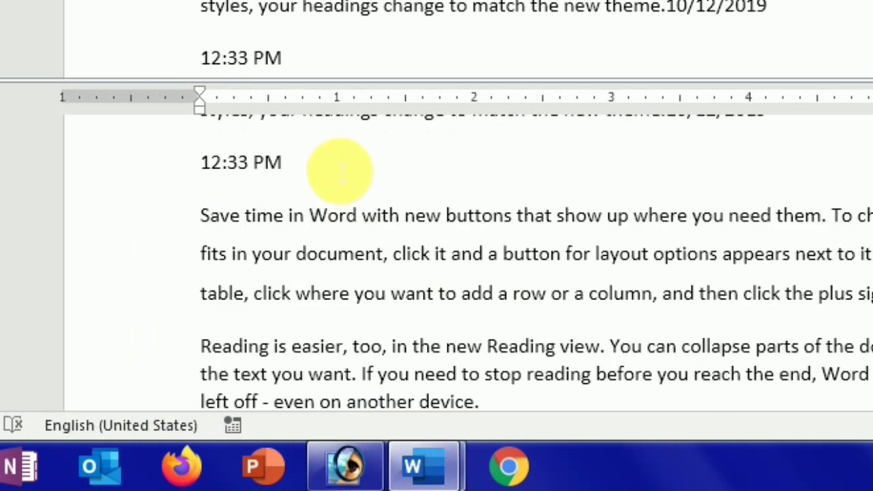
scroll(335, 170, up, 4)
scroll(339, 5, up, 3)
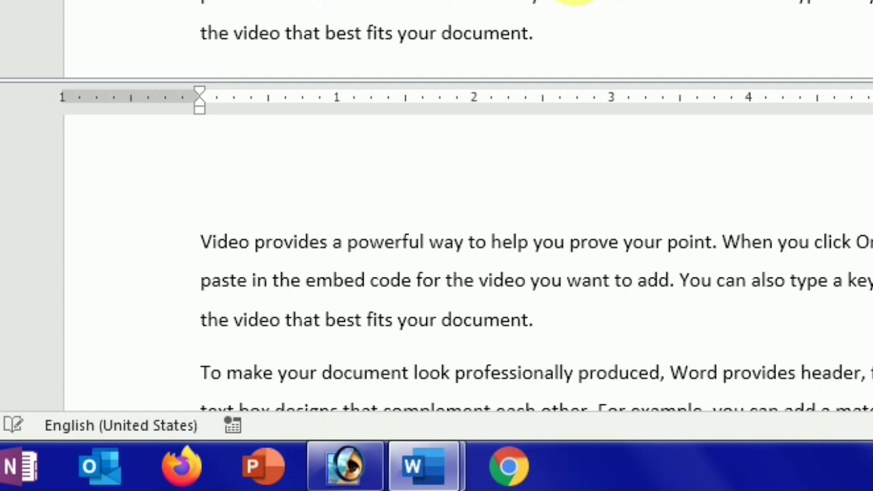
triple_click(368, 33)
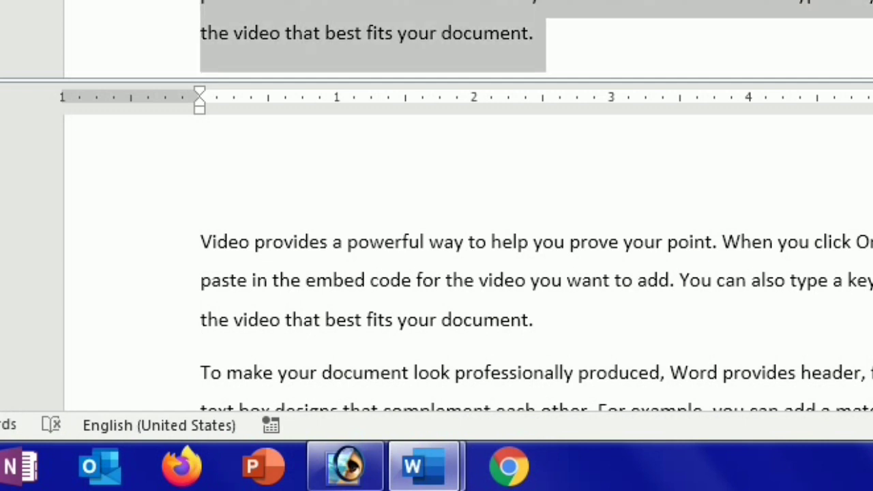
key(shift+F3)
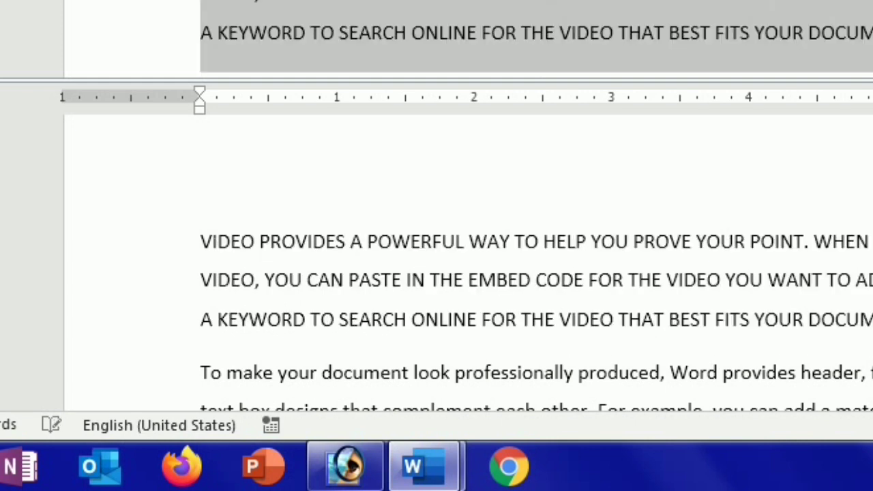
key(shift+F3)
key(shift+F3)
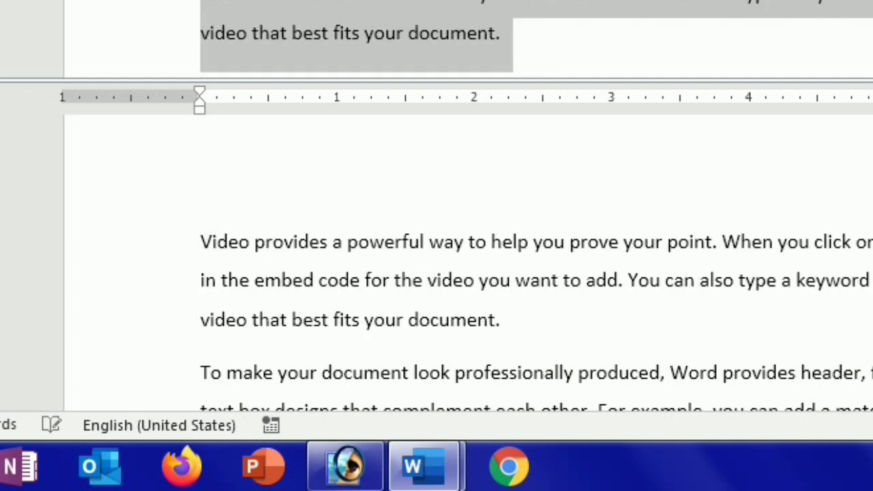
key(shift+F3)
key(shift+F3)
key(shift+F3)
key(shift+F3)
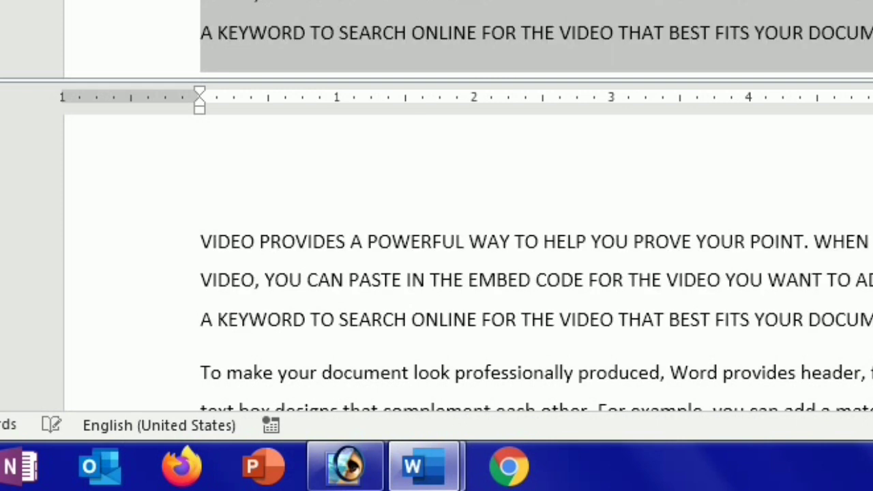
mouse_move(423, 467)
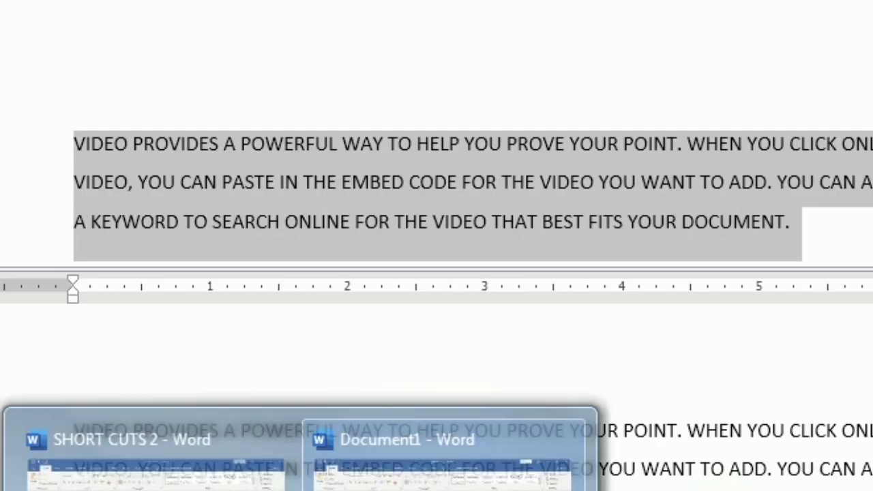
- Switch between SHORT CUTS 2 and Document1 from the taskbar, ending on SHORT CUTS 2
click(136, 464)
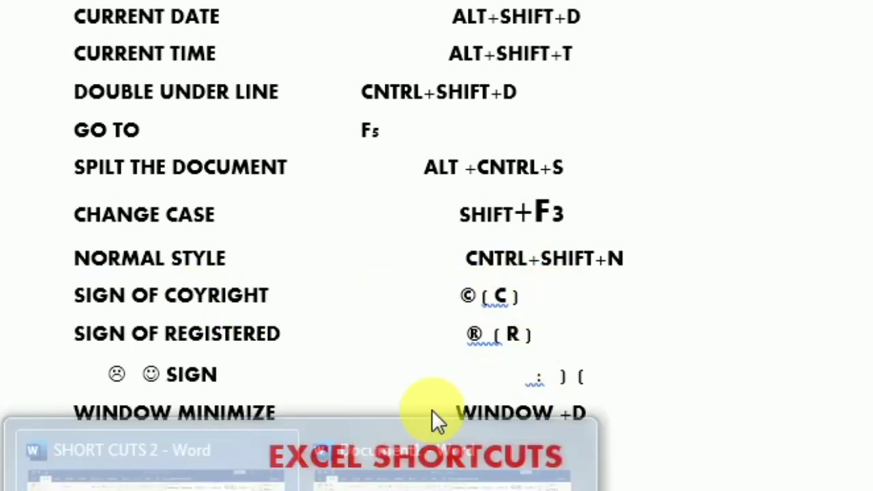
click(423, 457)
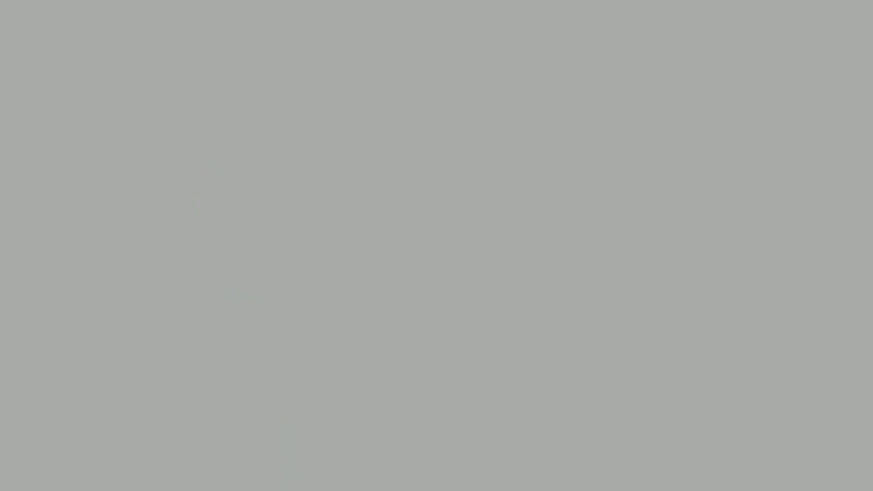
click(444, 463)
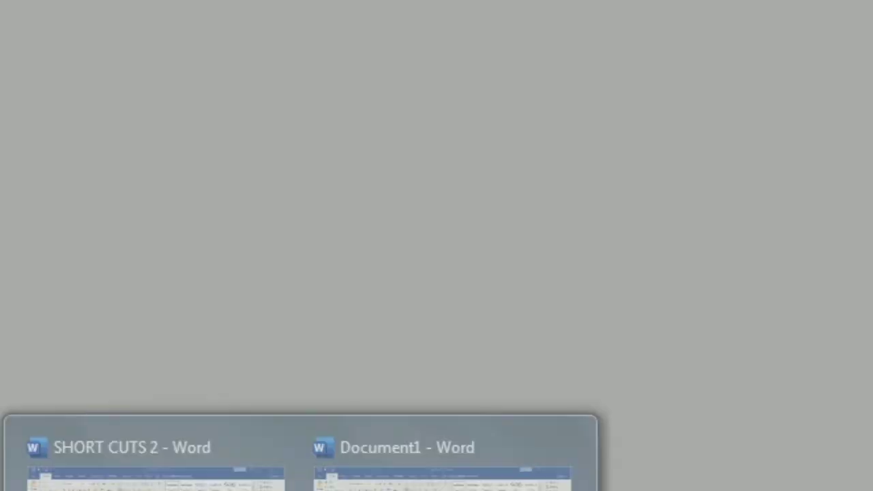
click(156, 463)
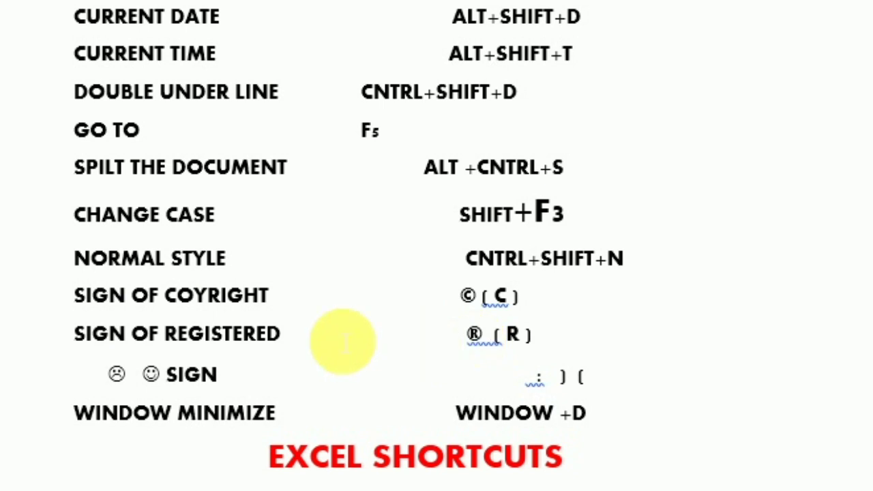
- Select the SIGN OF COYRIGHT entry through its © symbol, then return to Document1
drag(76, 309, 463, 307)
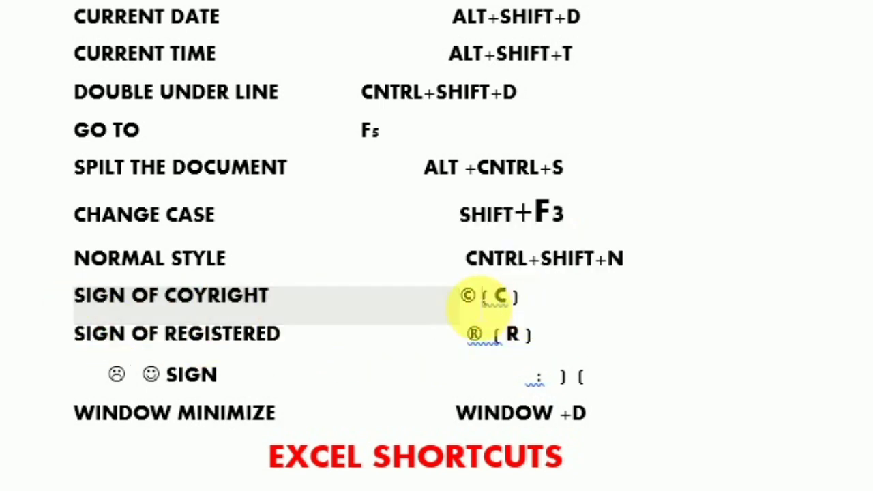
drag(481, 305, 165, 306)
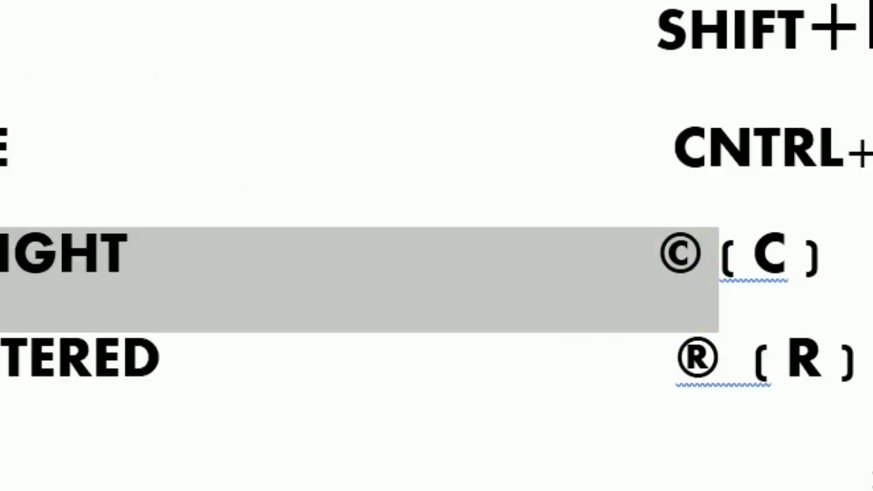
click(79, 480)
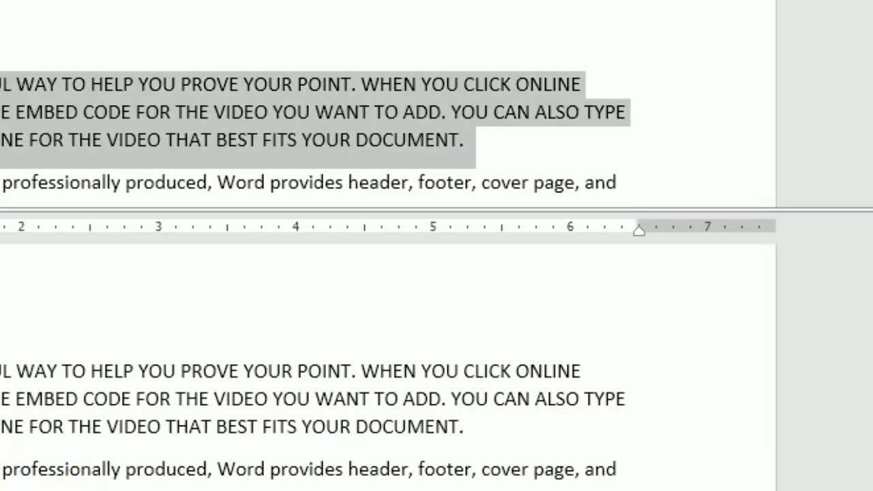
- Type (c) after the date 10/12/2019 so AutoCorrect inserts a © symbol
scroll(2, 381, down, 10)
scroll(1, 380, down, 5)
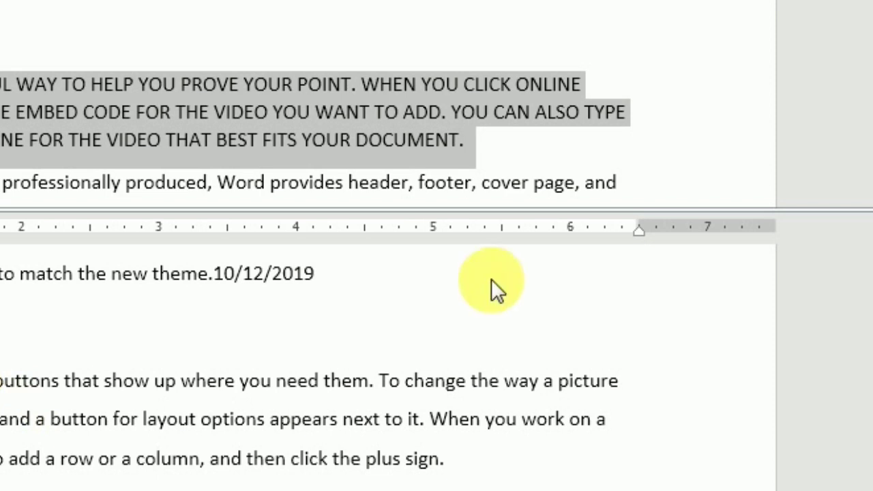
click(341, 278)
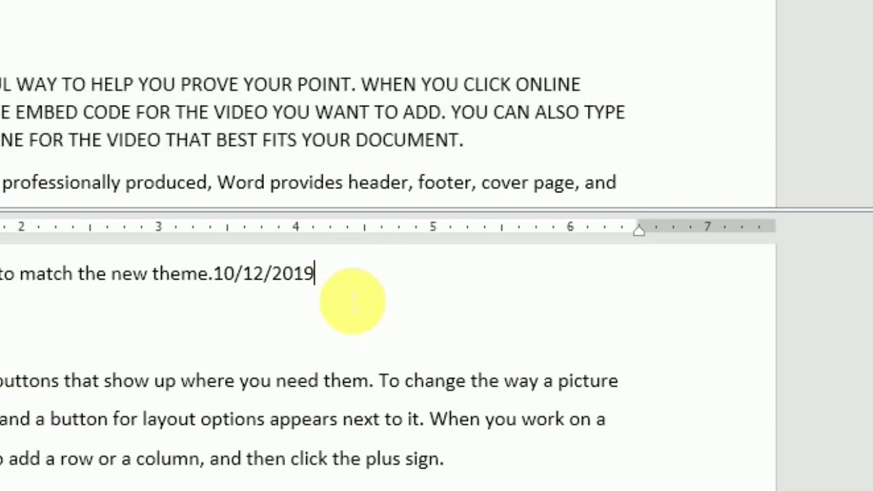
text((c)
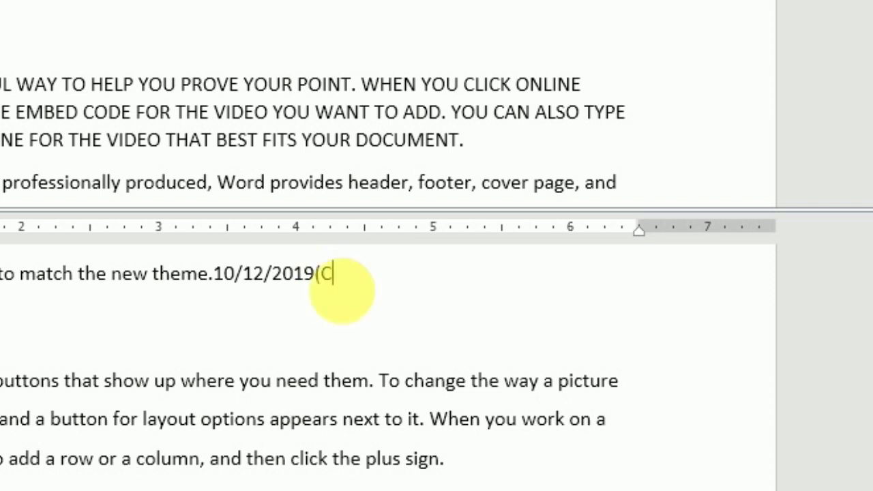
text())
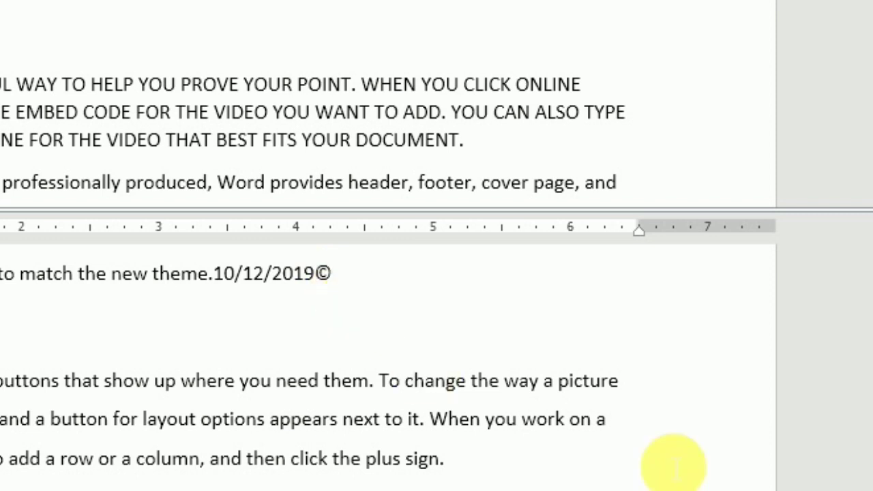
scroll(382, 368, down, 1)
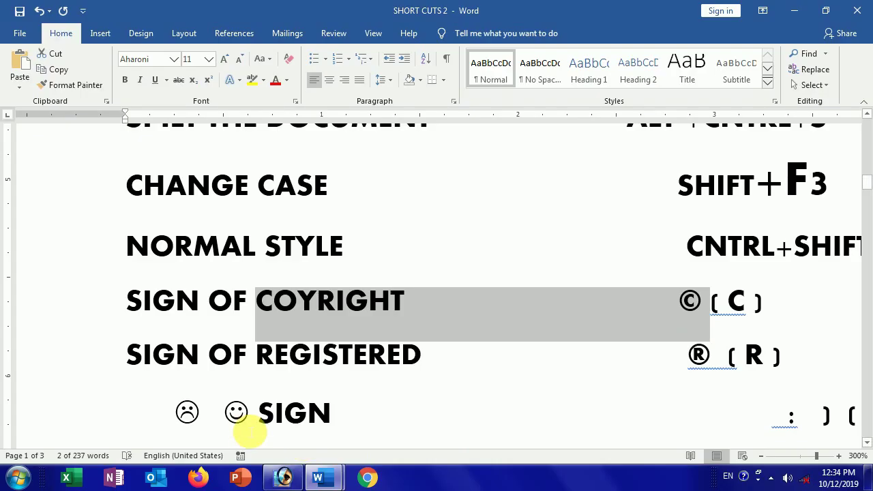
- Switch to Document1 and remove its split view
scroll(256, 402, down, 3)
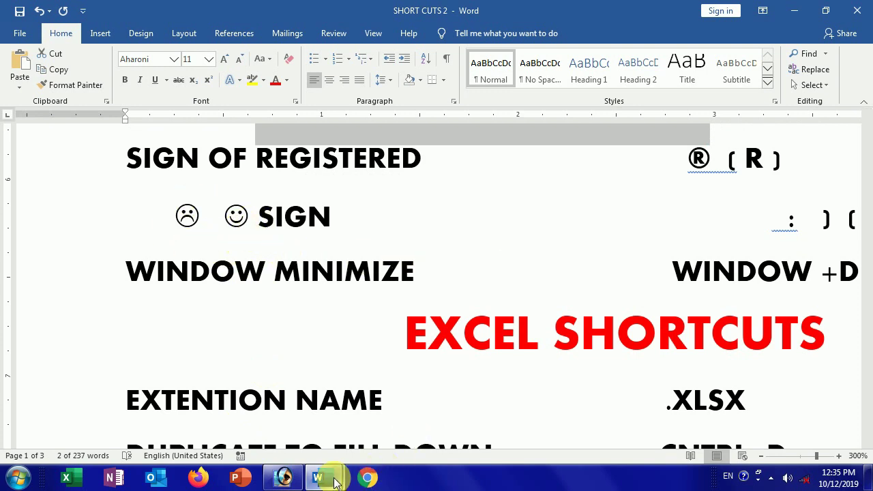
click(380, 434)
scroll(497, 327, down, 3)
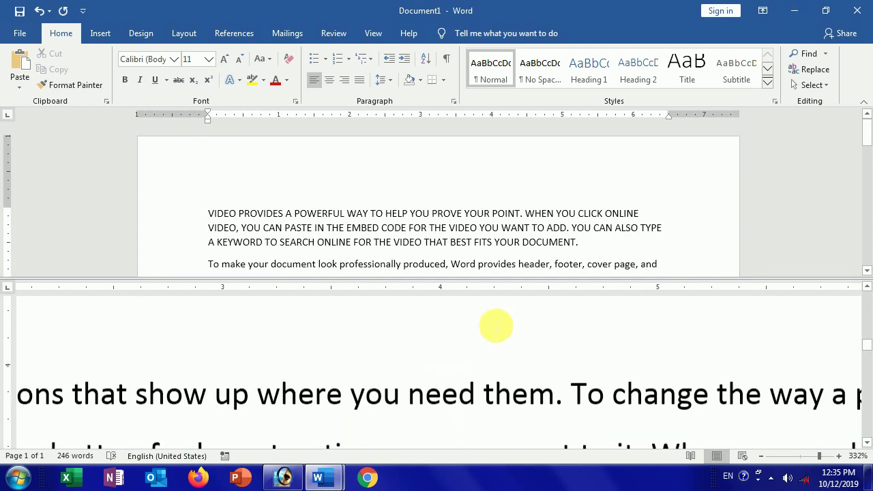
scroll(518, 314, down, 3)
key(alt+w)
key(s)
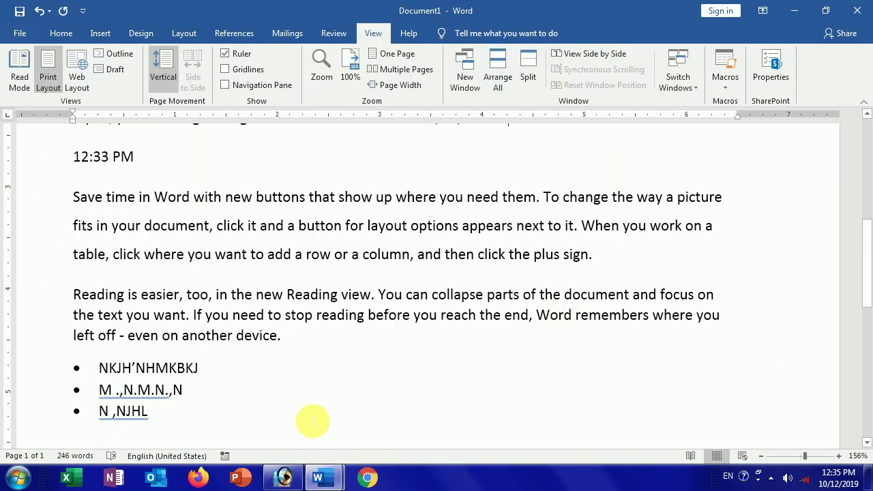
- End the Reading paragraph after 'device.' with AutoCorrected ☺ and ☹ faces from :) and :(
click(293, 388)
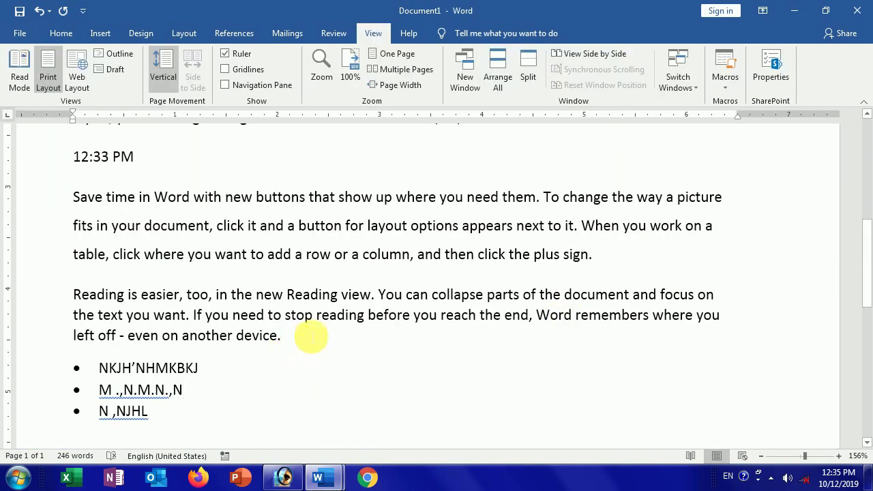
text(:)
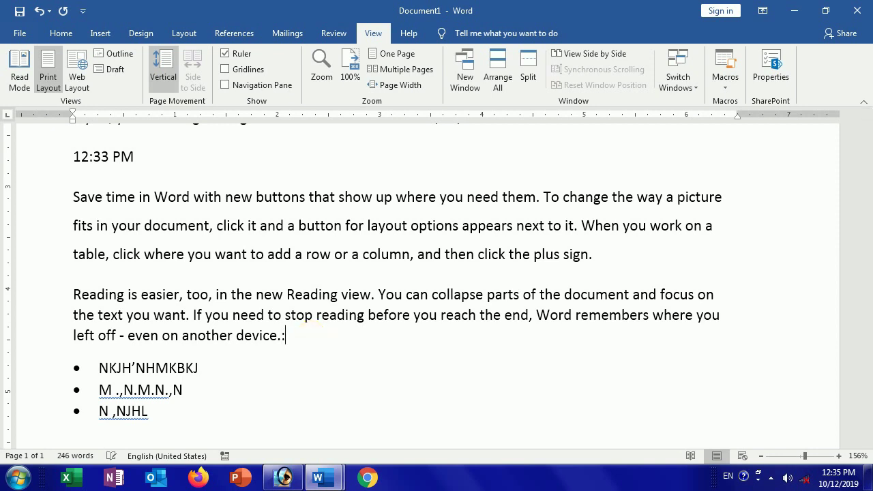
text(()
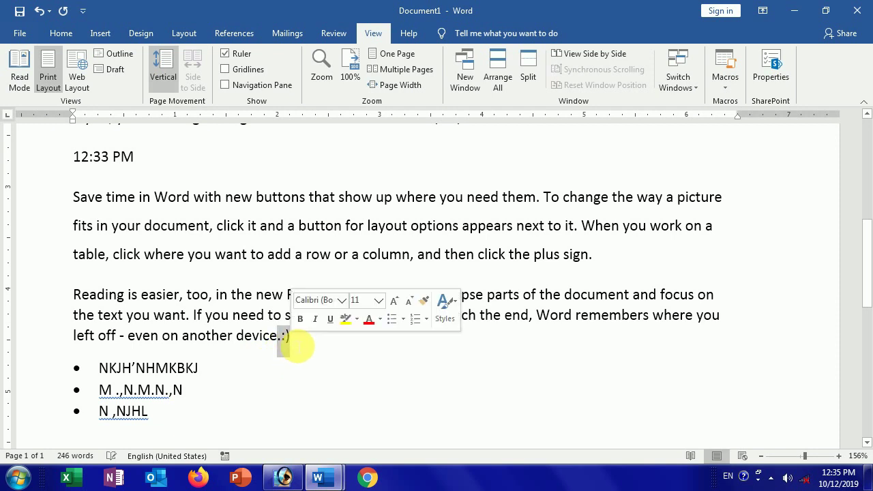
text())
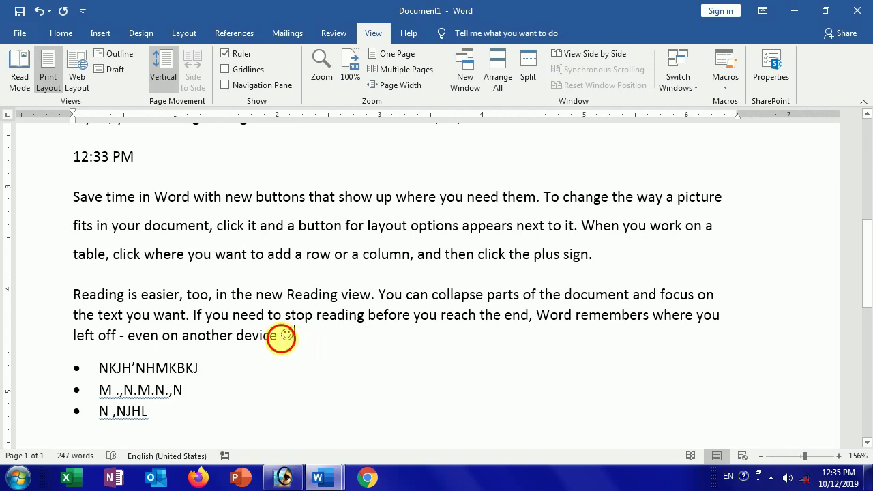
key(ctrl+shift+Left)
key(ctrl+shift+Left)
drag(325, 343, 328, 343)
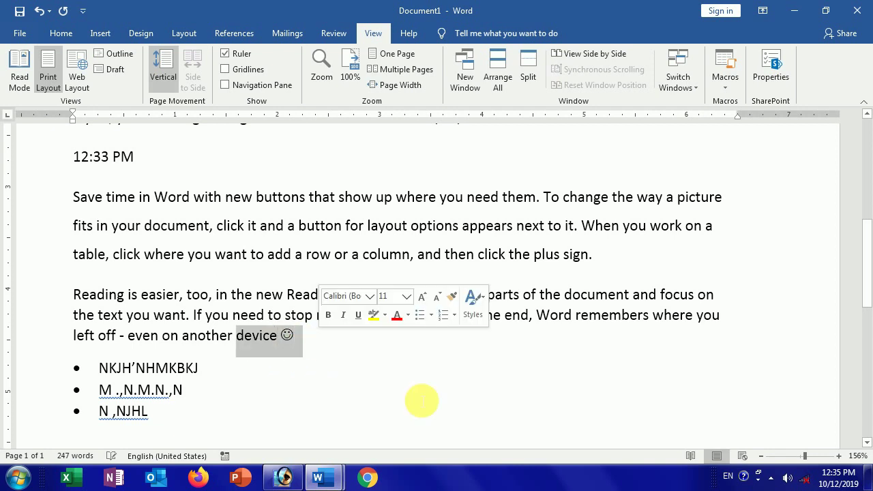
click(820, 456)
click(329, 354)
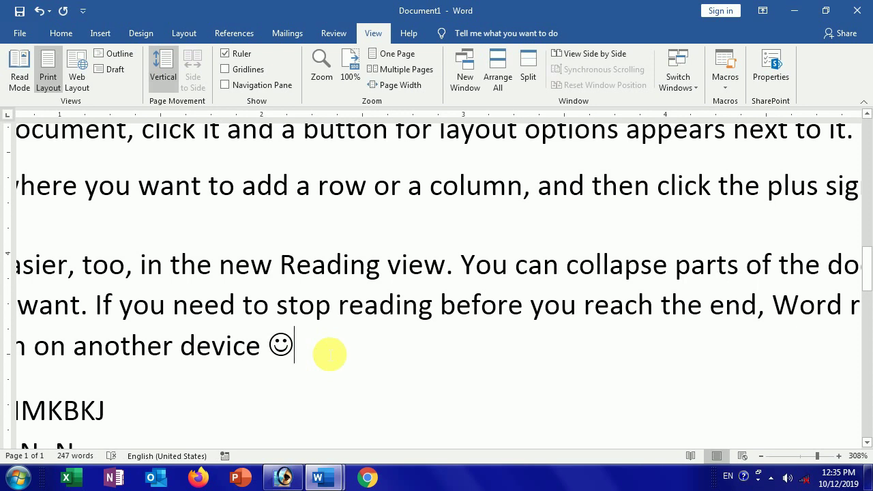
text(:()
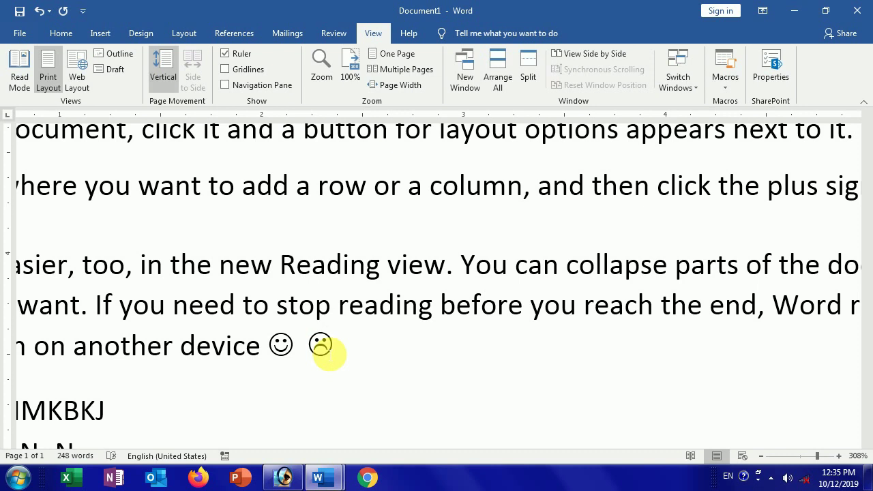
mouse_move(321, 477)
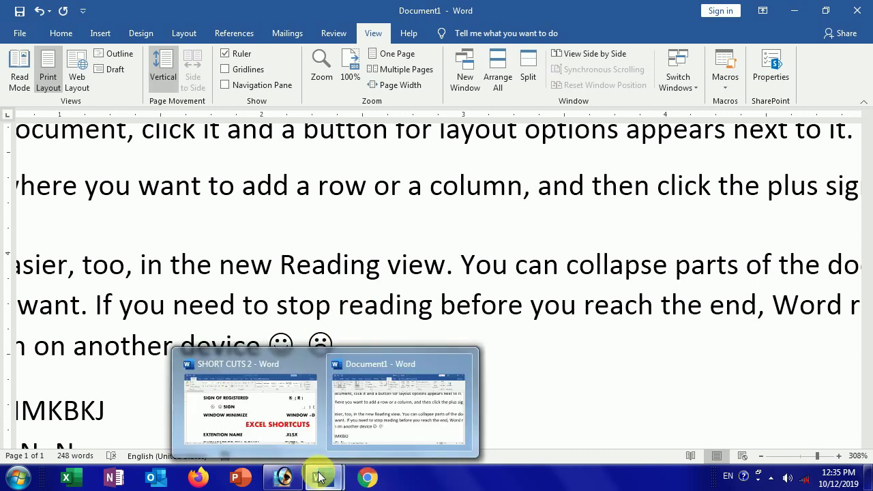
- Scroll SHORT CUTS 2 to its EXCEL SHORTCUTS section at 93% zoom
click(283, 370)
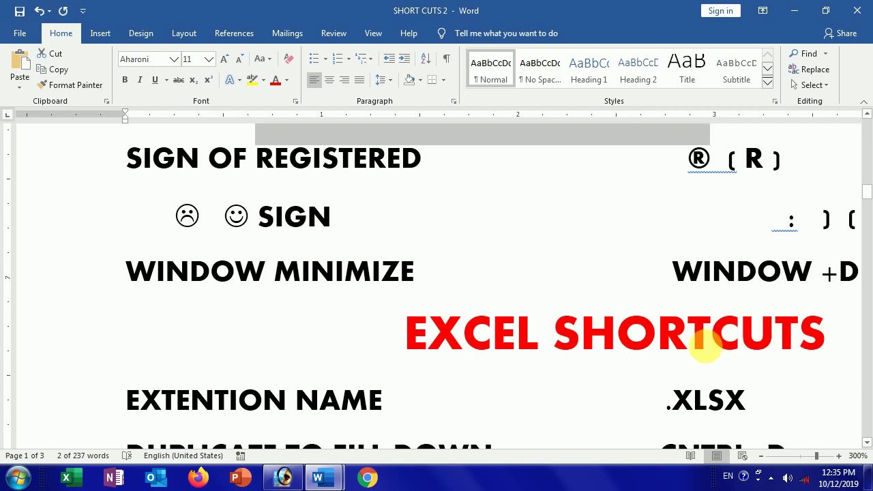
scroll(750, 382, down, 3)
drag(817, 456, 798, 455)
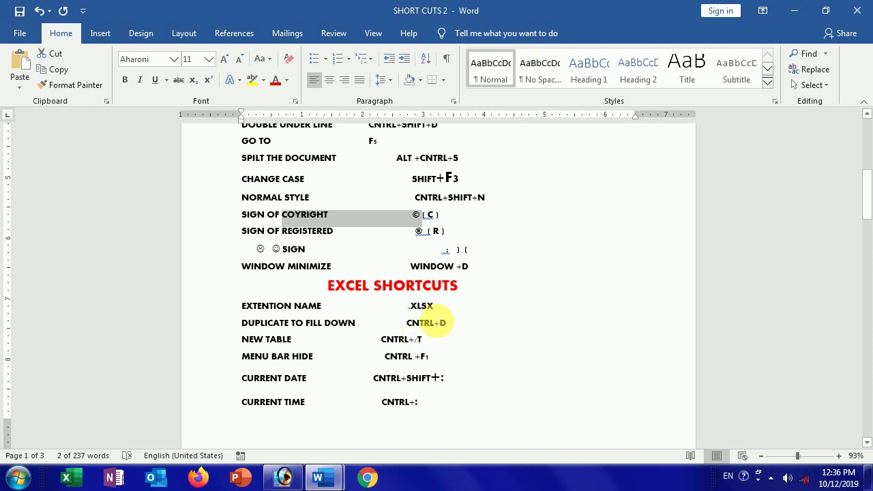
click(319, 481)
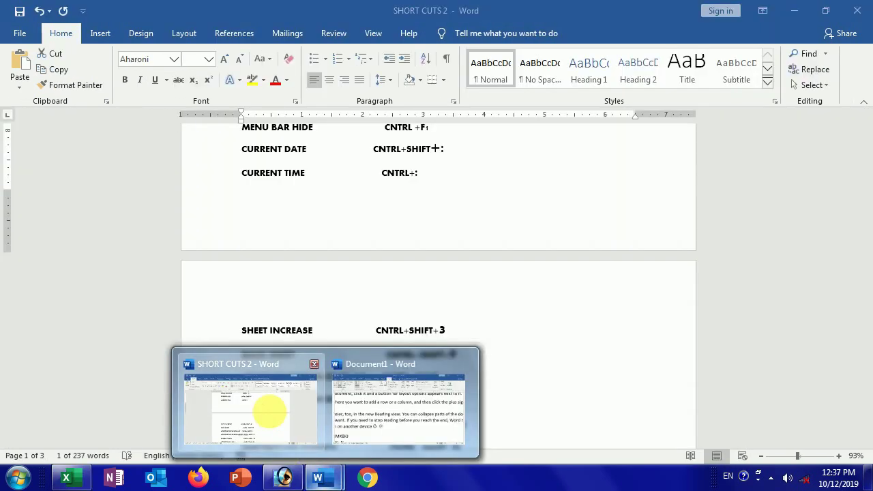
mouse_move(318, 477)
click(259, 358)
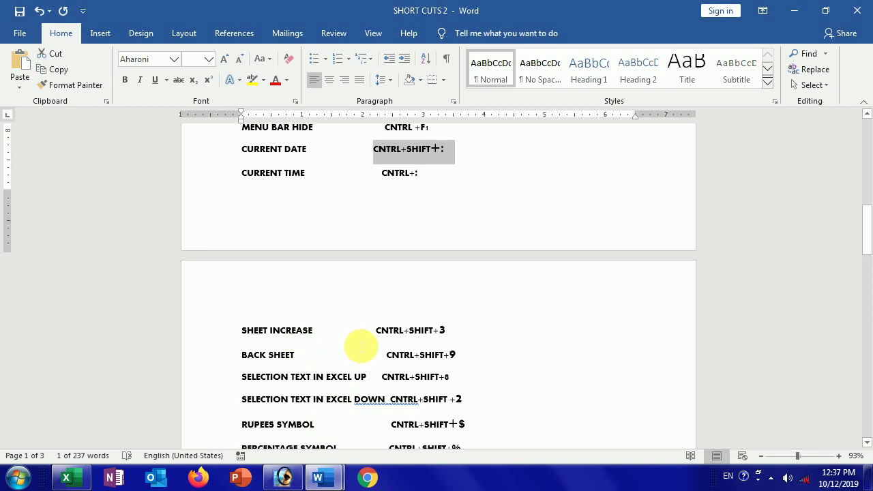
scroll(347, 190, up, 2)
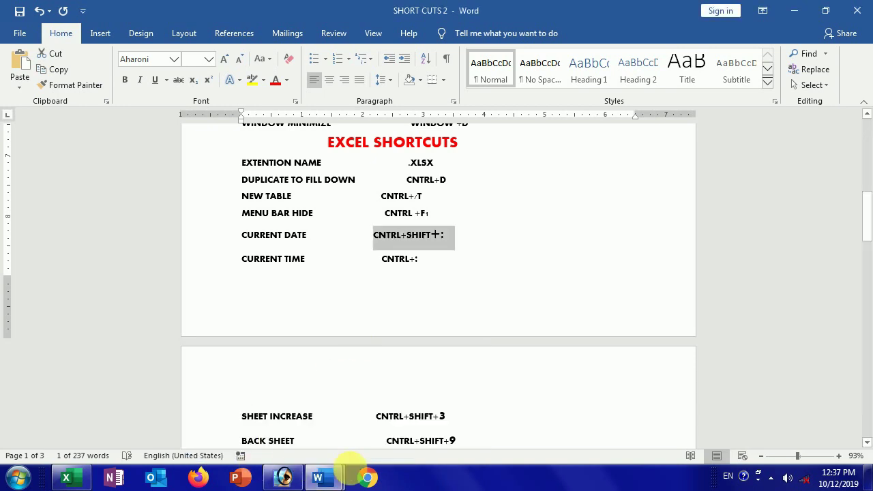
click(68, 479)
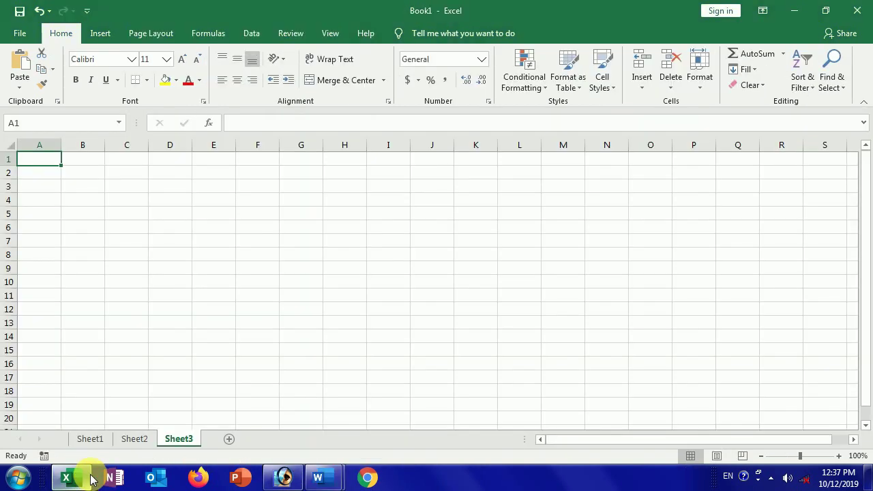
key(ctrl+F1)
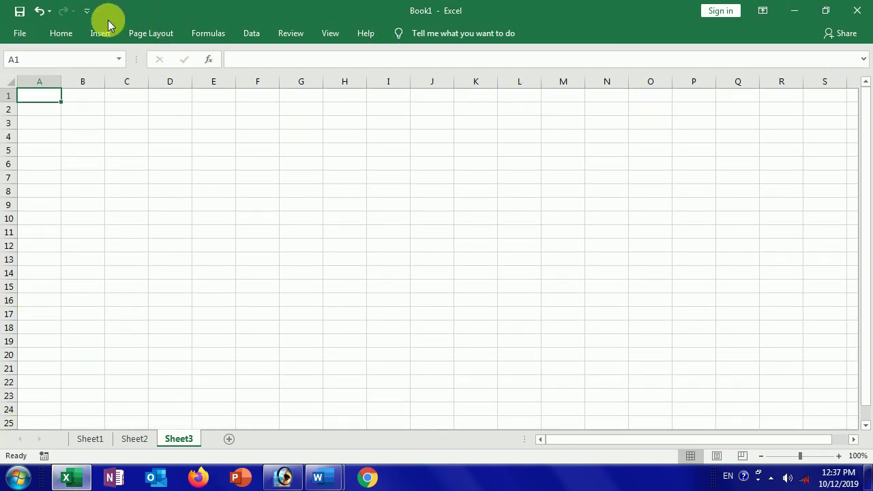
key(ctrl+F1)
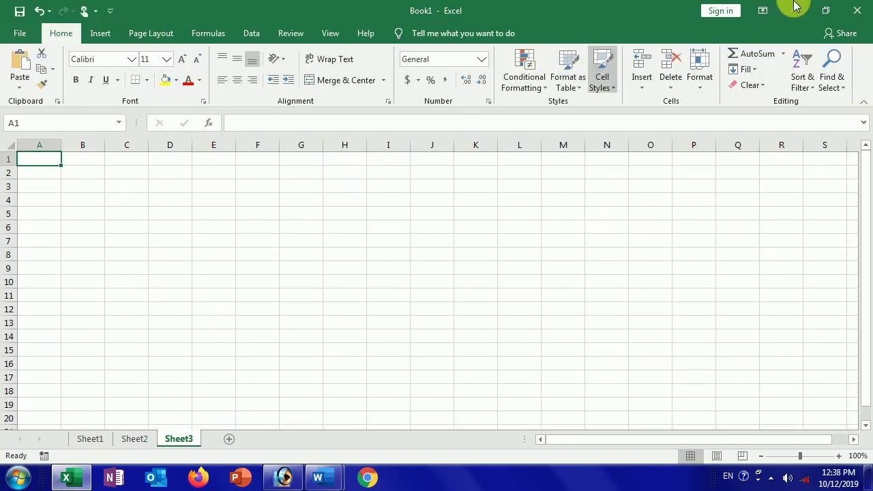
click(764, 12)
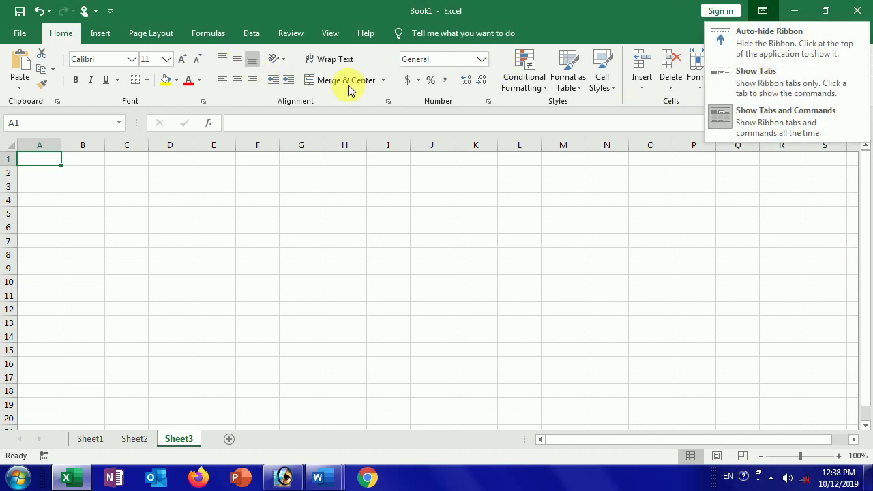
click(325, 230)
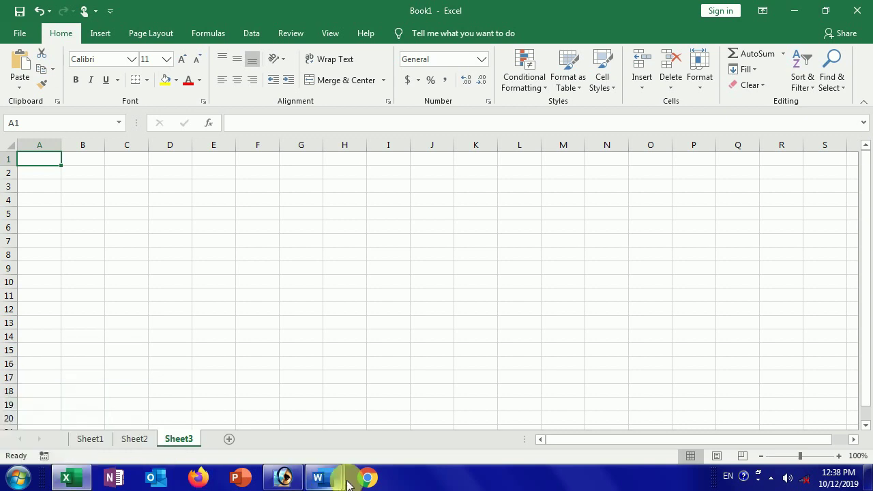
click(266, 413)
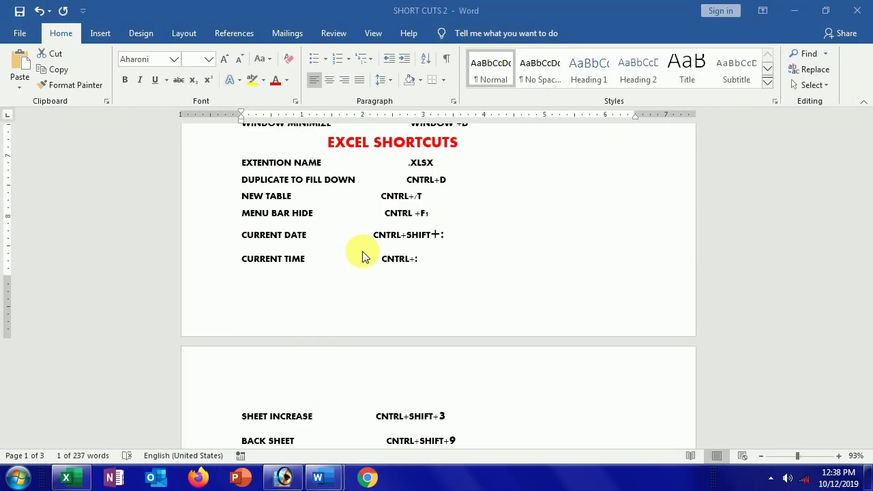
- Insert the current time into Excel cell E7 with Ctrl+Shift+colon
double_click(400, 238)
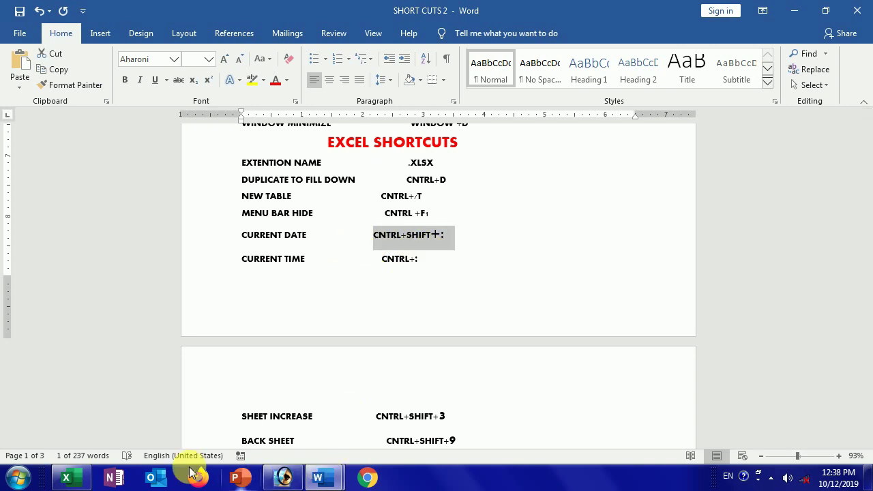
click(66, 478)
click(205, 242)
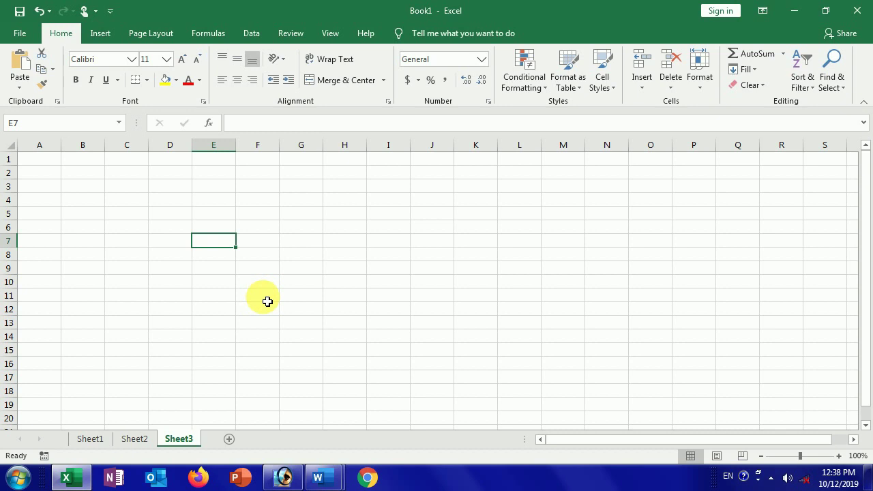
key(ctrl+shift+colon)
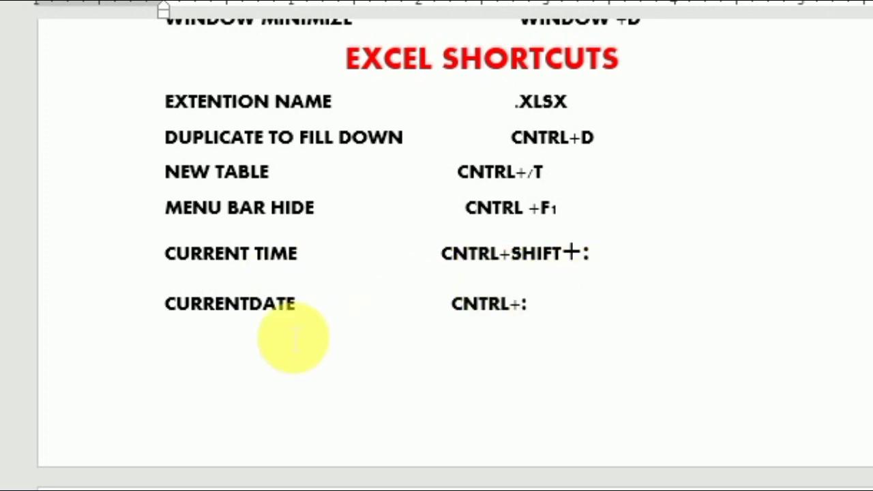
- Enter the current time 12:39 PM in column H and today's date 10/12/2019 below it
click(253, 304)
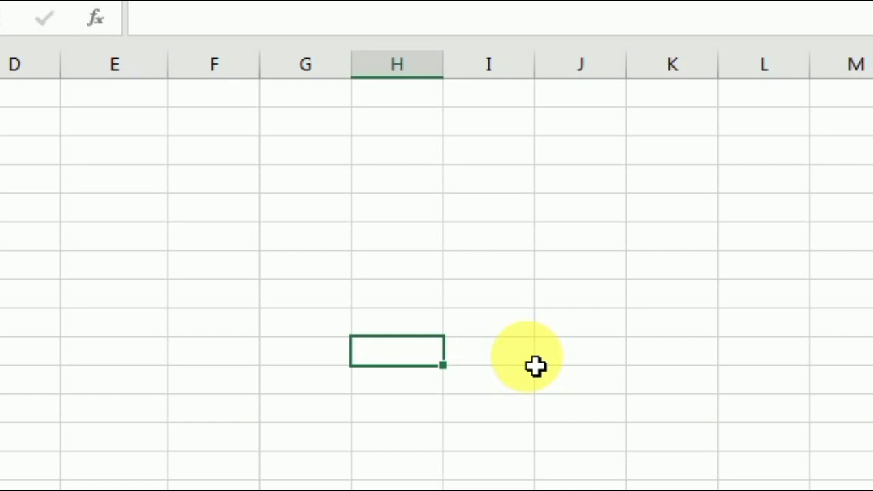
key(ctrl+shift+semicolon)
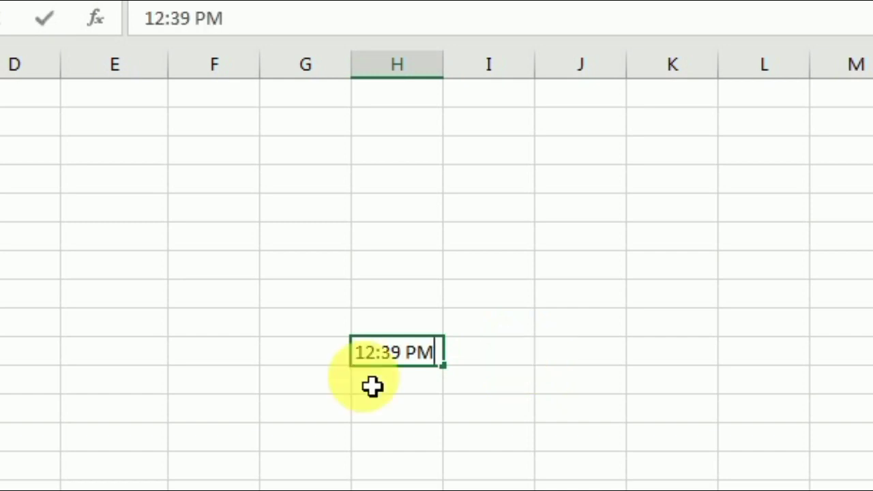
key(Return)
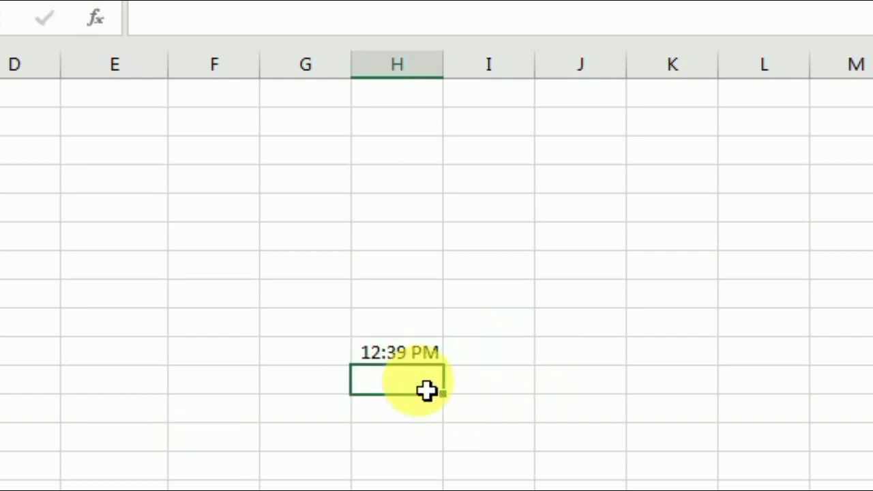
key(ctrl+semicolon)
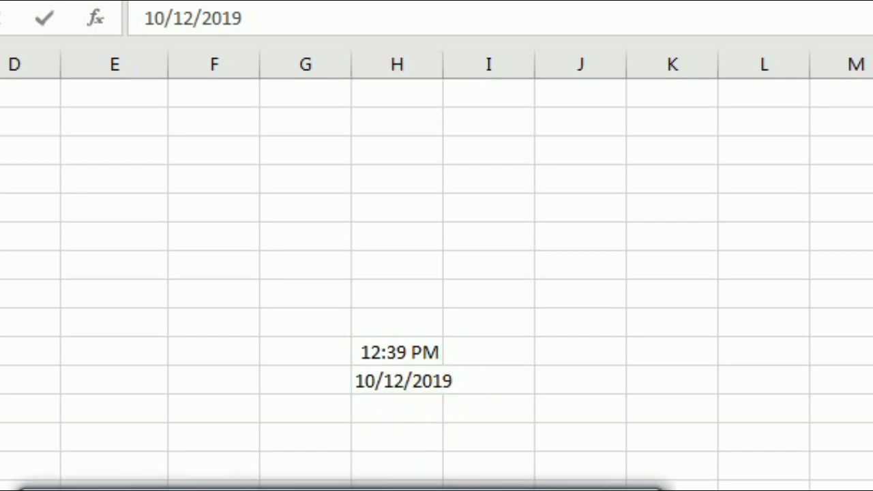
scroll(515, 399, down, 3)
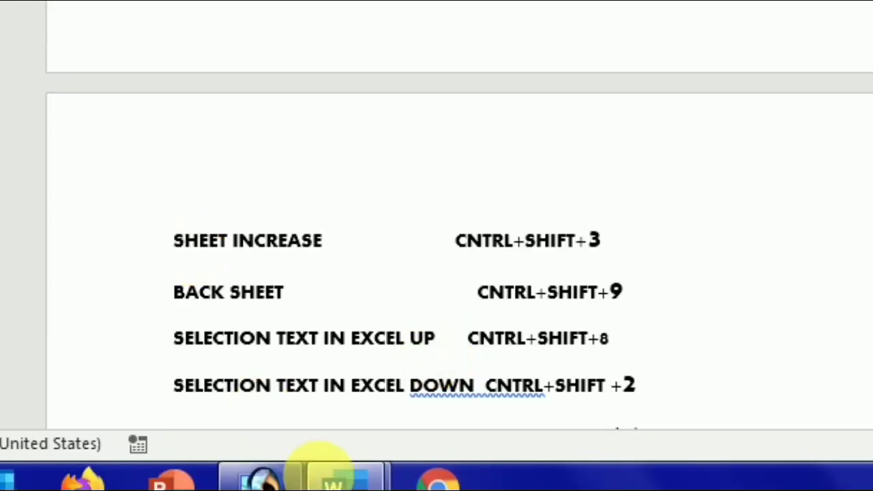
- Step from Sheet1 to Sheet2 and Sheet3 using tabs and Ctrl+PageDown/PageUp, returning to Sheet1
click(321, 468)
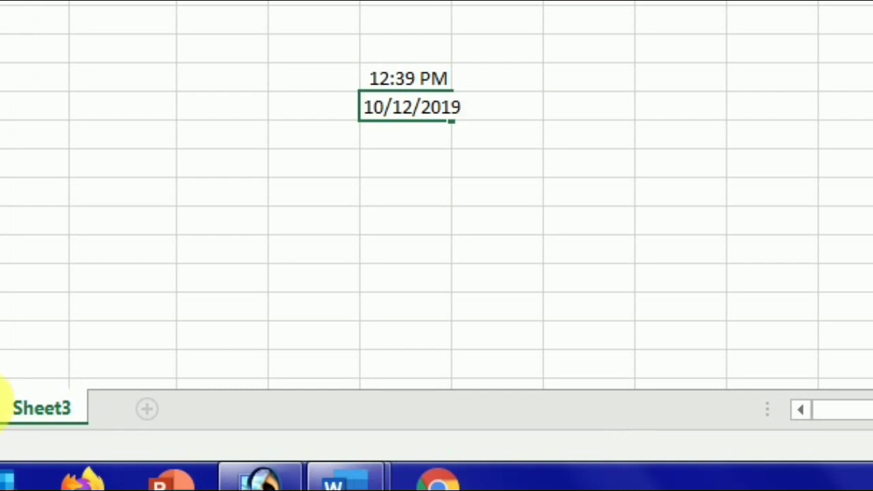
click(3, 419)
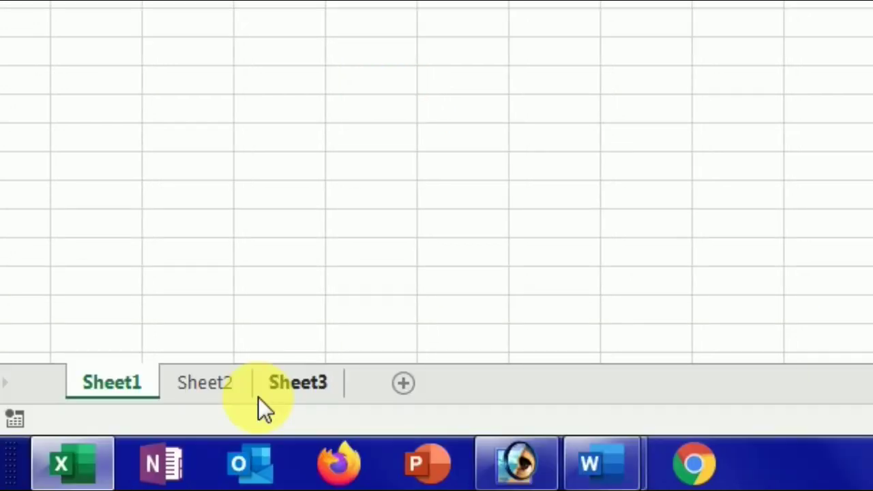
click(213, 393)
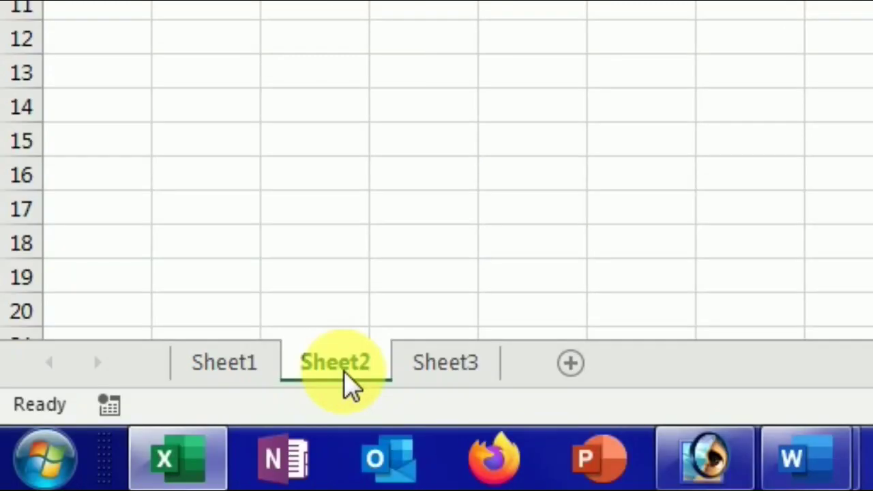
key(ctrl+Page_Down)
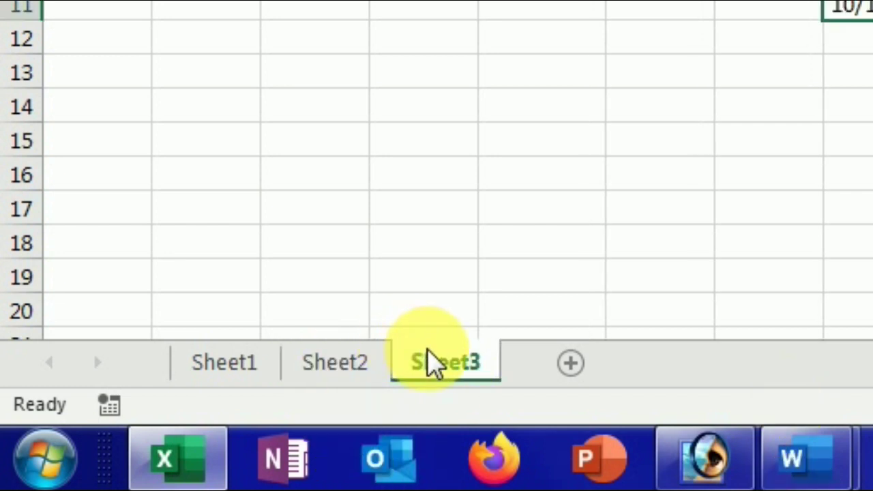
key(ctrl+Page_Up)
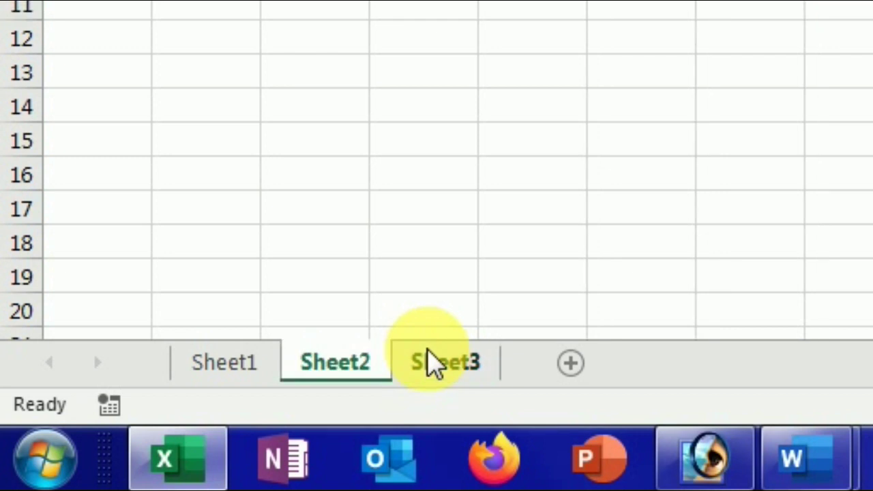
key(ctrl+Page_Up)
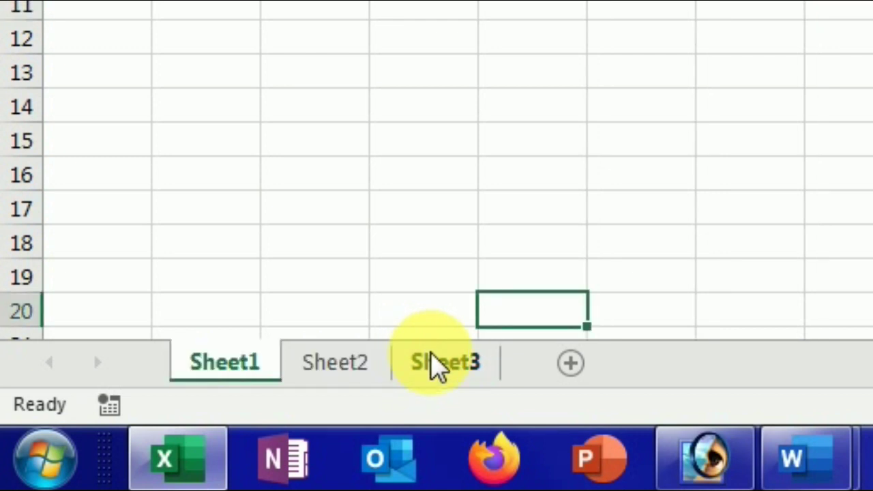
mouse_move(805, 458)
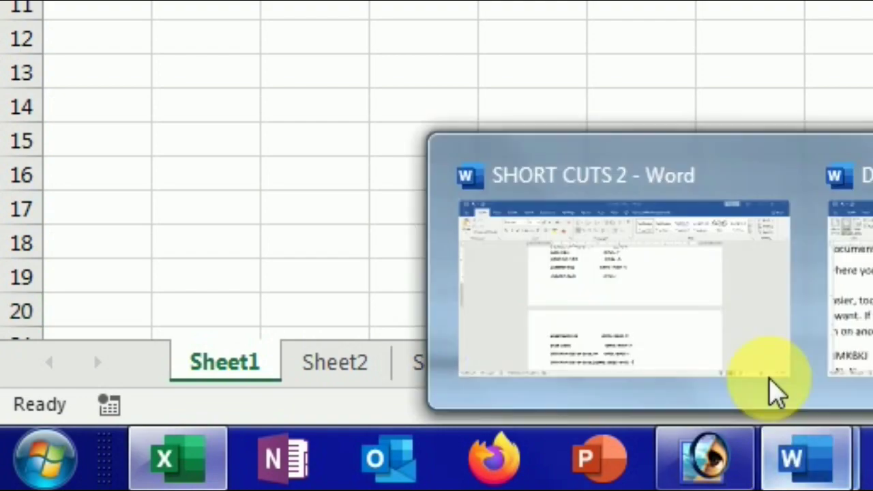
- Enlarge the 8 after CNTRL+SHIFT+ in SELECTION TEXT IN EXCEL UP with three font-size increases
click(692, 351)
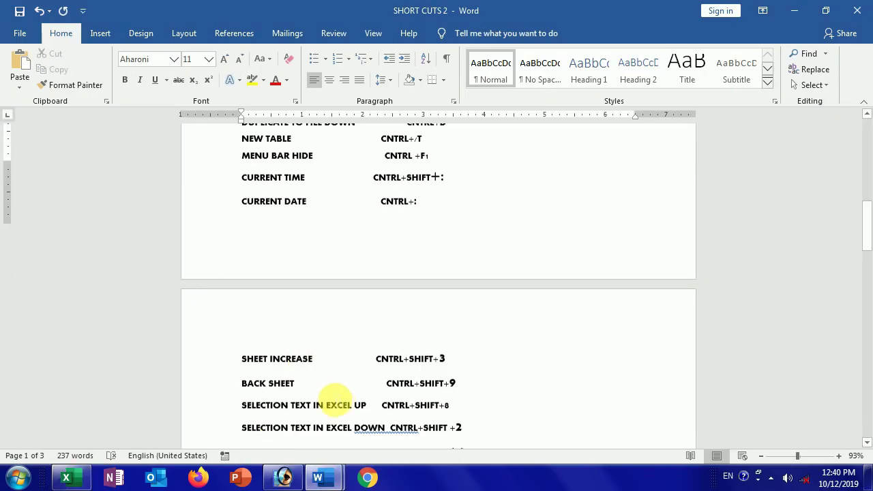
scroll(382, 386, down, 2)
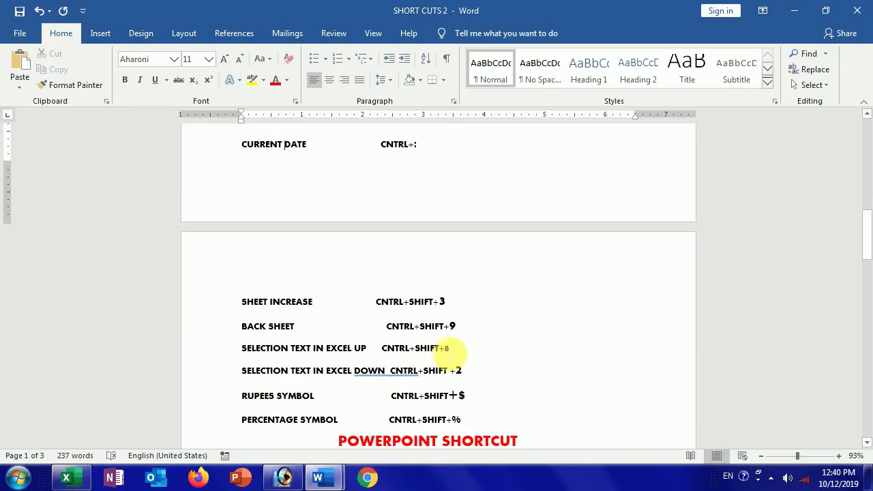
drag(444, 349, 454, 354)
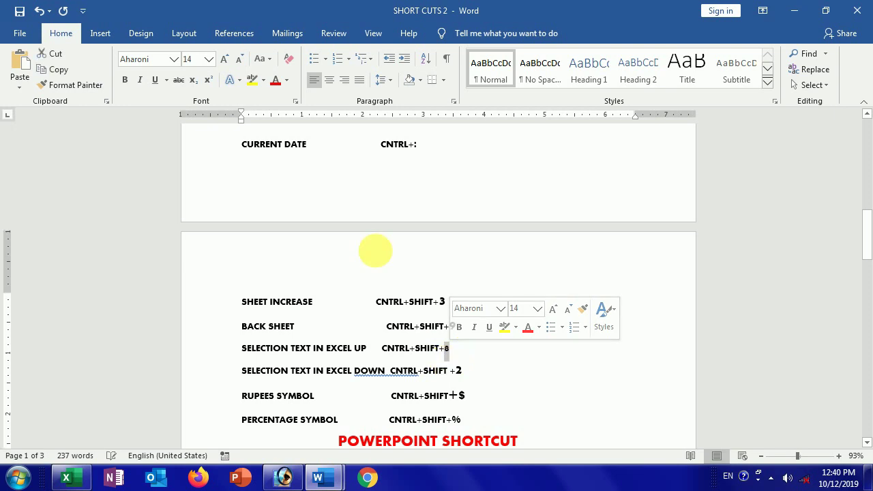
click(221, 60)
click(225, 61)
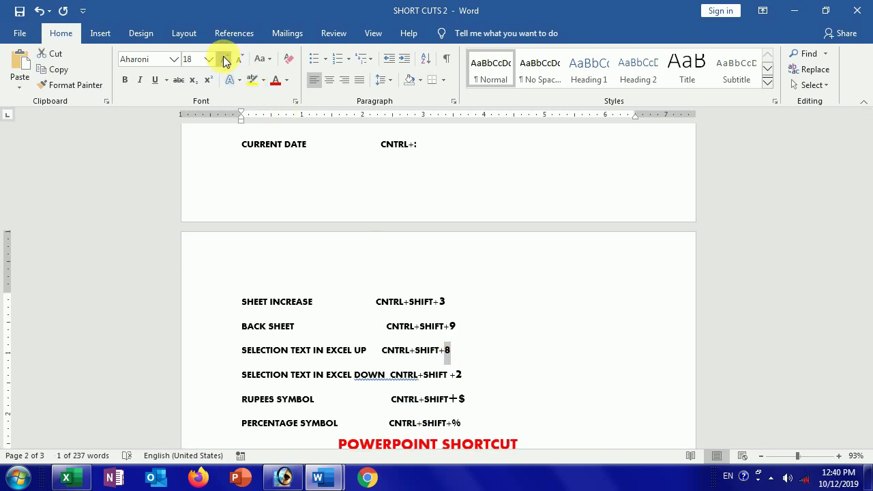
click(224, 60)
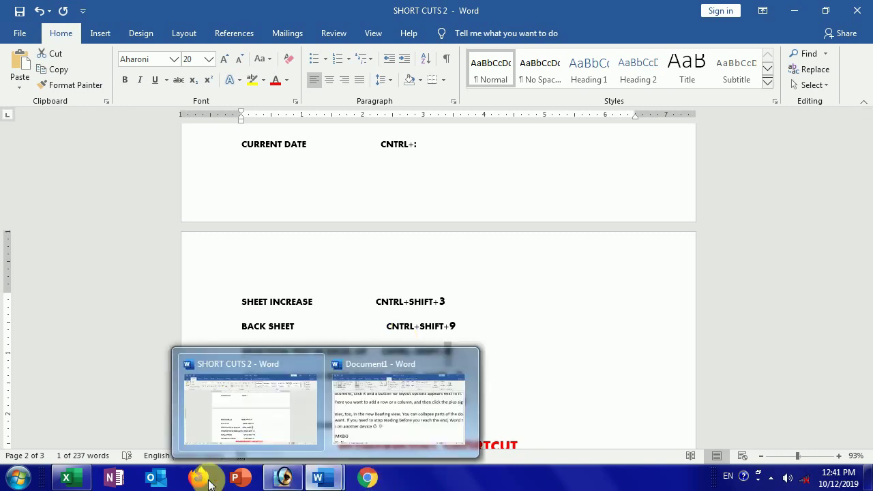
- Select Excel cell H7 holding 14-Feb-00, then bring back the Word shortcut list
click(88, 480)
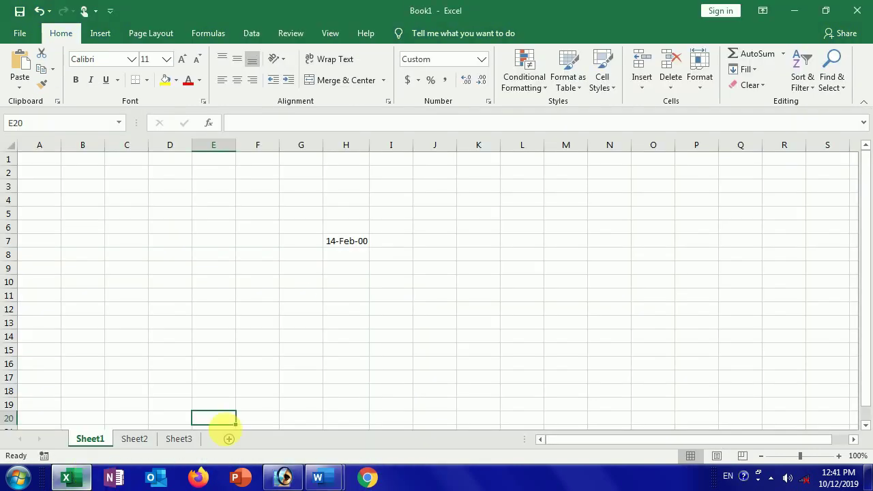
click(347, 241)
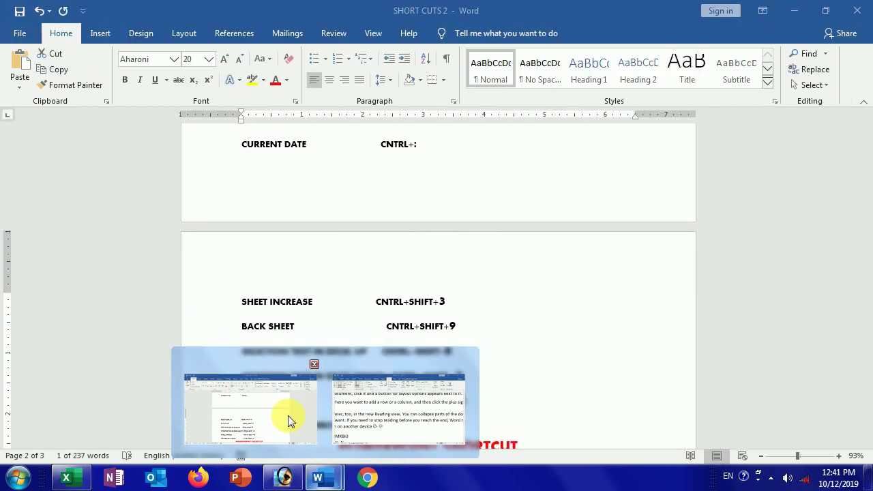
mouse_move(318, 477)
click(288, 419)
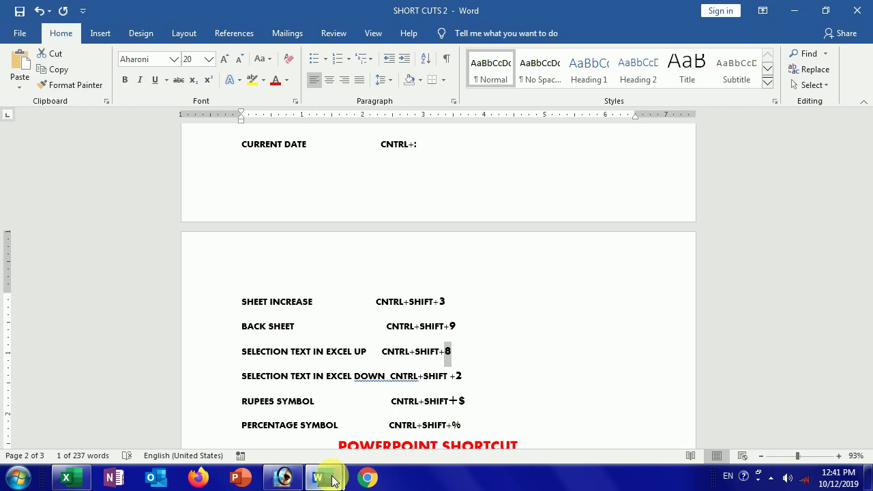
- In the Excel workbook, enter 500 in cell K16 formatted as $500.00
click(71, 478)
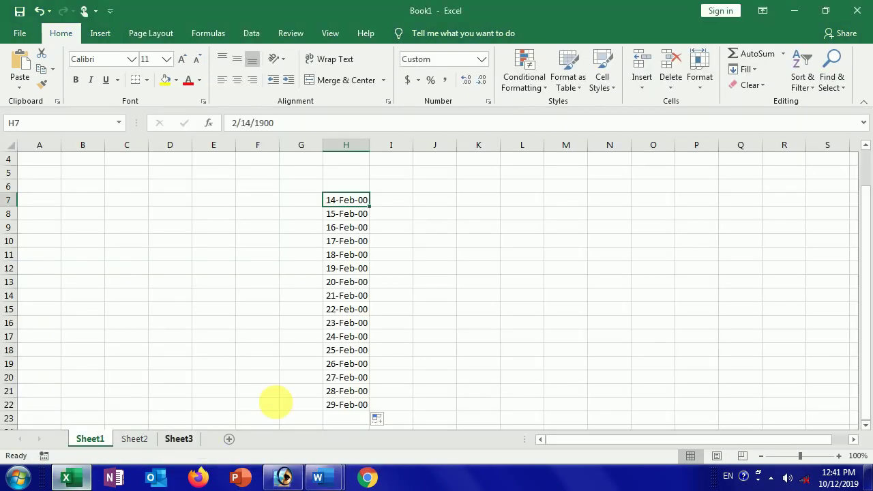
click(478, 323)
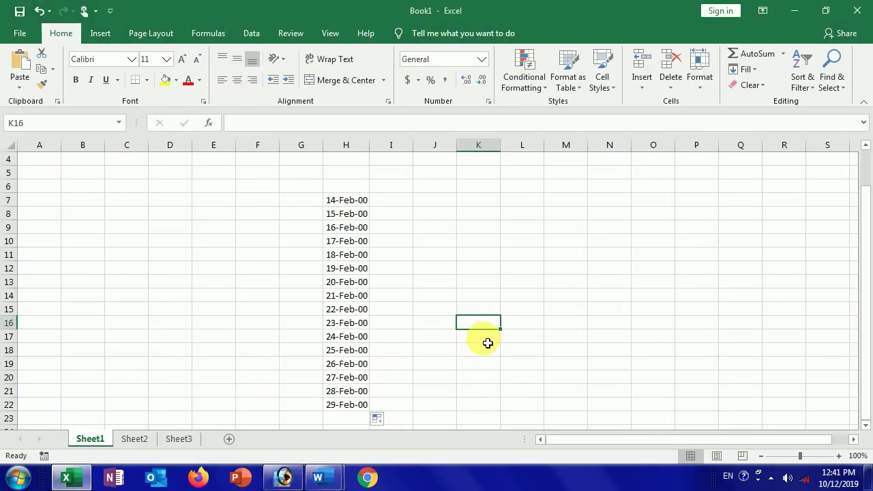
text(500)
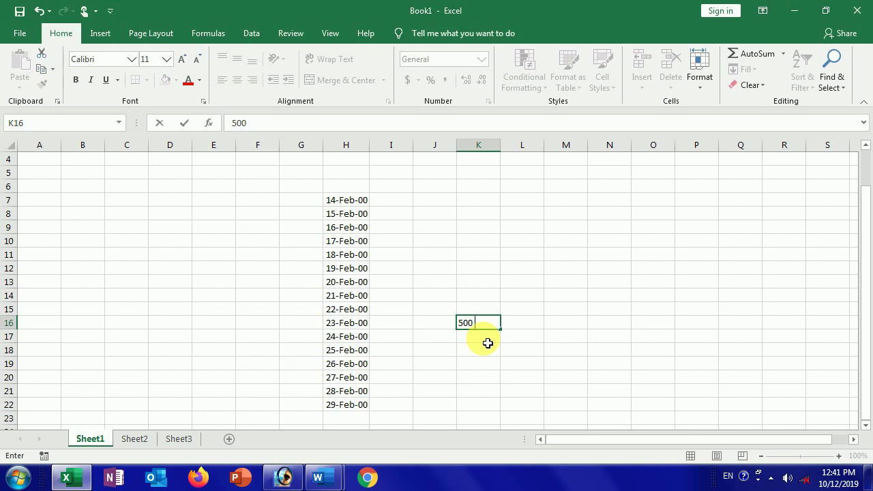
key(ctrl+Return)
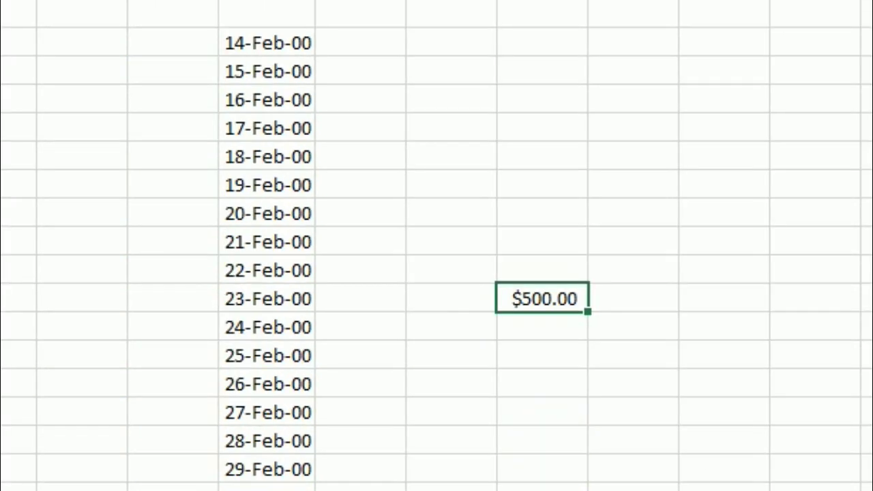
- After checking the Word shortcut list, enter 200 in the cell beside 26-Feb
click(164, 471)
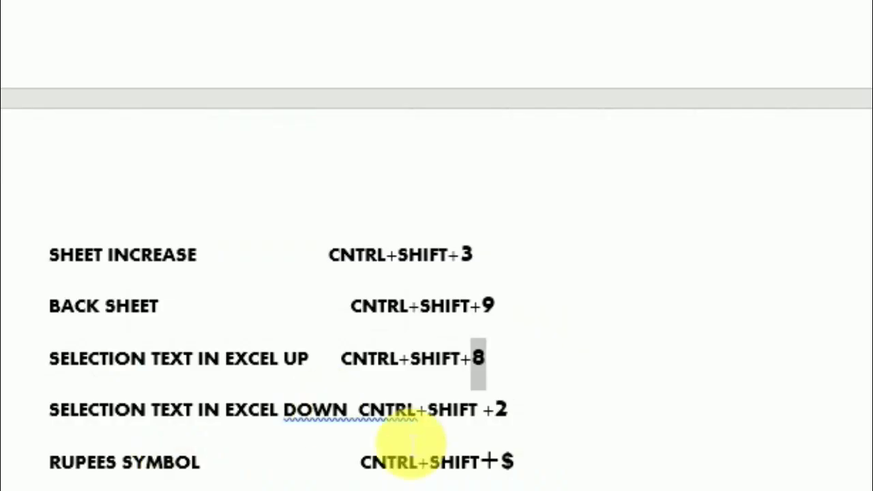
scroll(410, 444, down, 1)
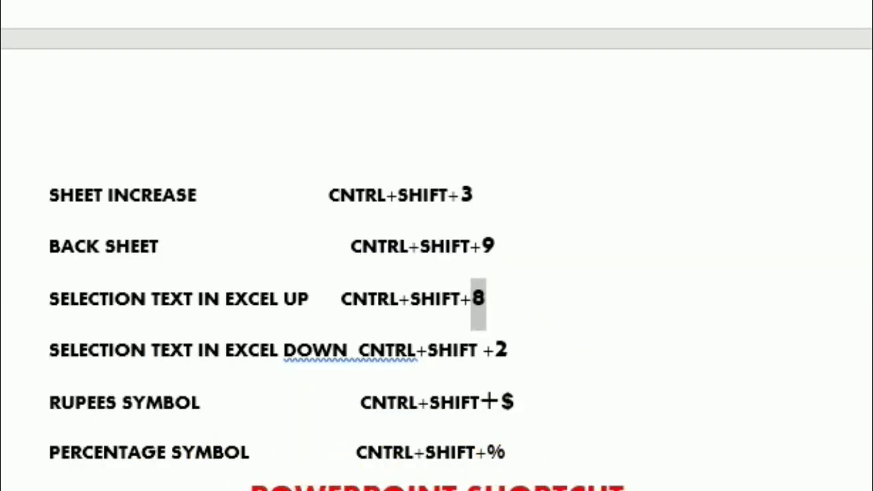
click(552, 397)
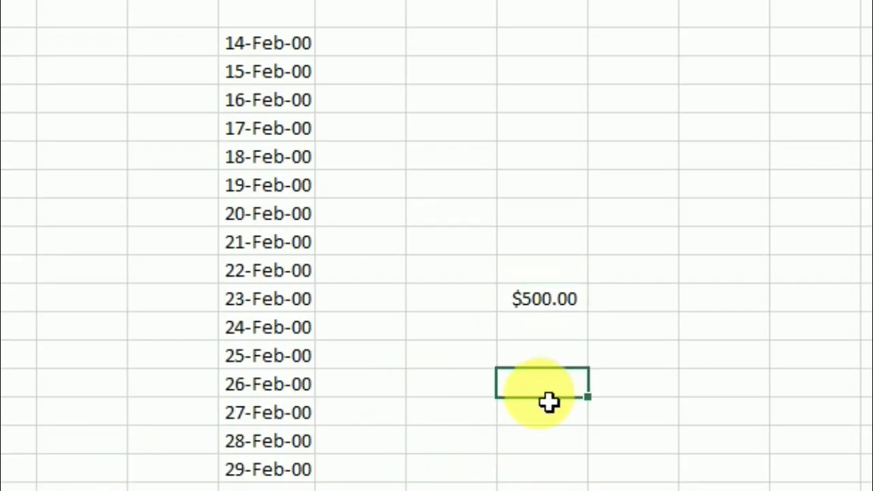
text(200)
key(Return)
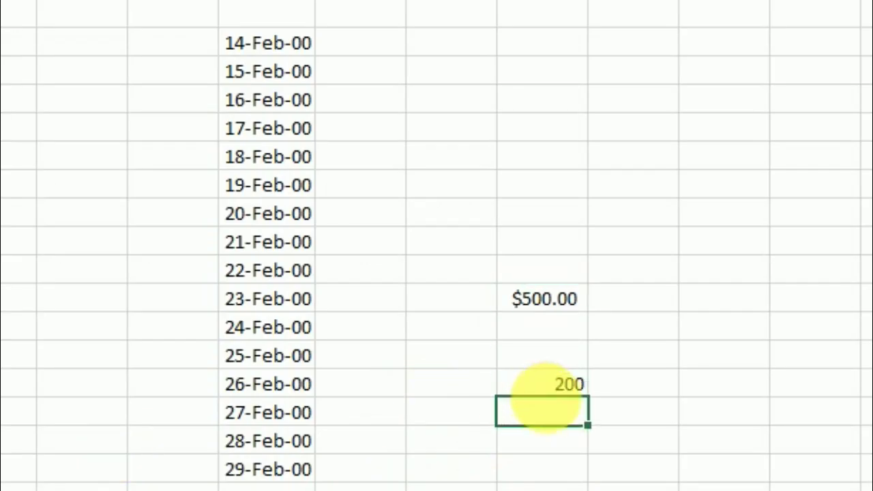
click(577, 387)
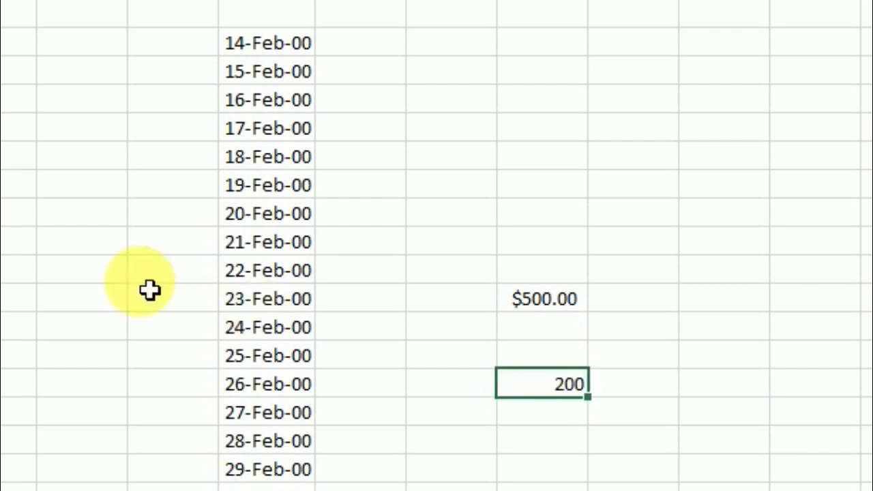
- Fill 200 down to 29-Feb and format those cells as percentages (20000%)
drag(588, 396, 600, 488)
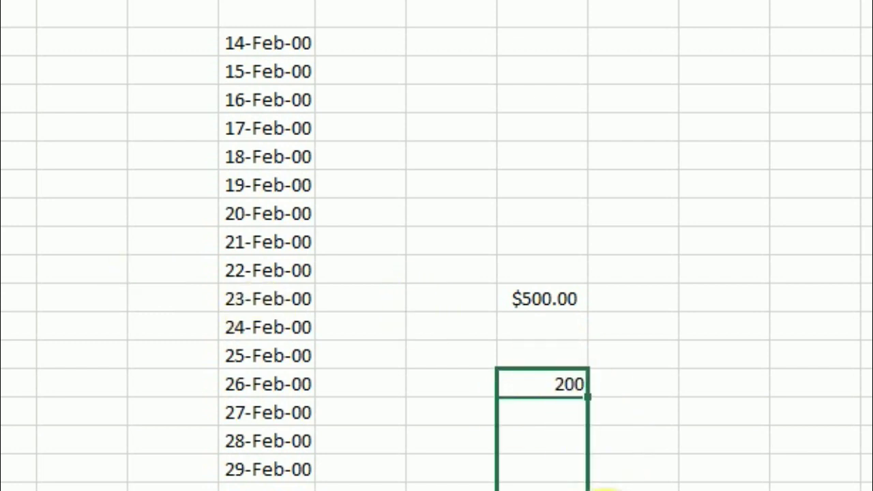
click(717, 422)
drag(562, 391, 556, 486)
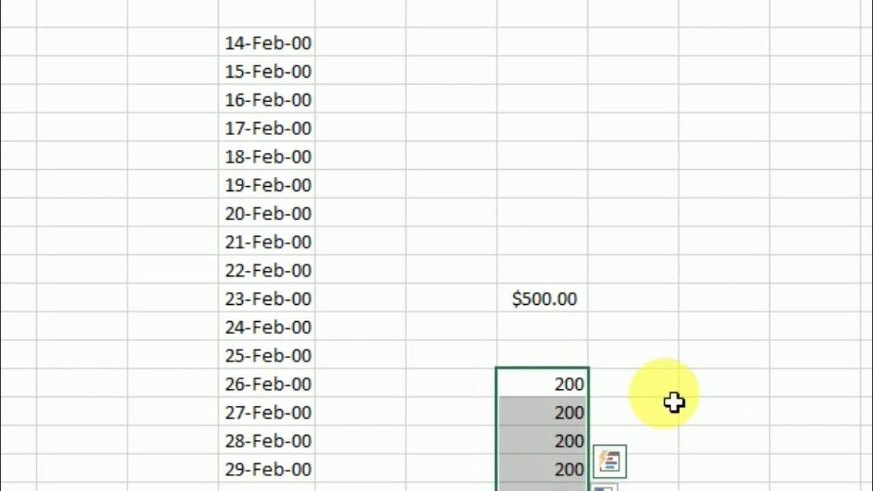
key(ctrl+shift+5)
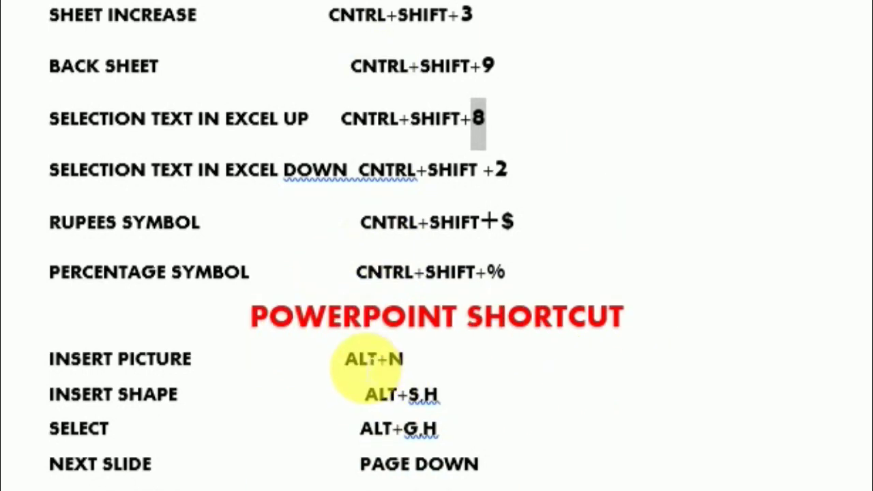
- Enlarge the F5 shortcut text in the SHOW SLIDE TO BEGIN row with Ctrl+Shift+>
scroll(369, 372, down, 3)
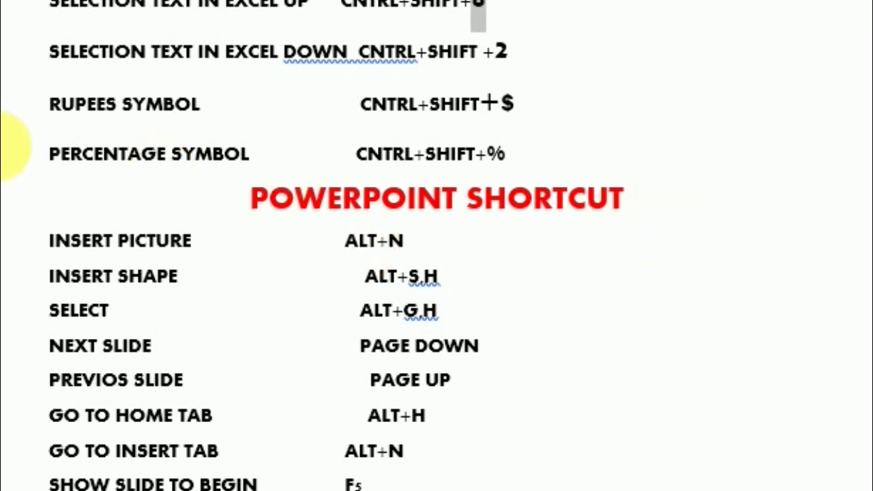
scroll(395, 300, down, 3)
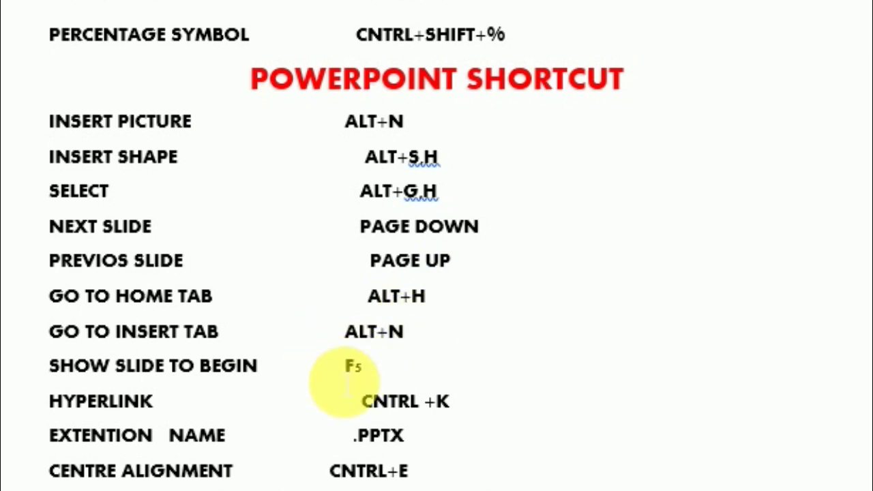
drag(306, 372, 374, 376)
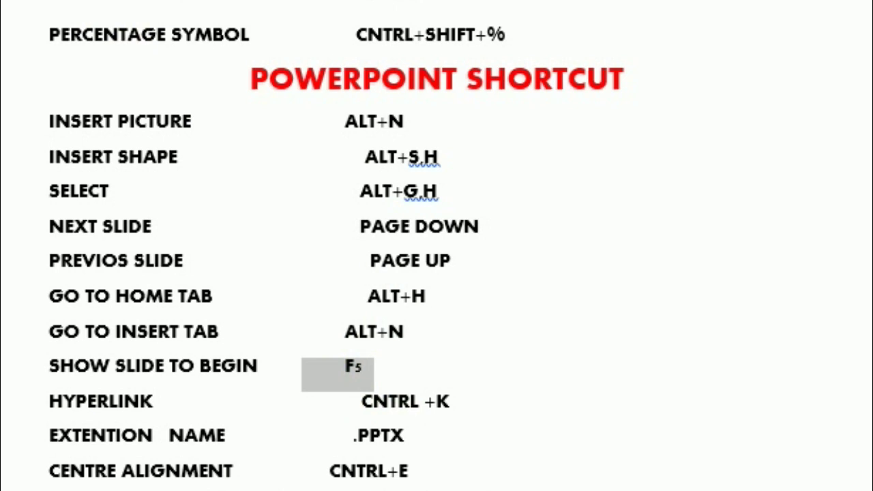
key(ctrl+shift+period)
key(ctrl+shift+period)
click(561, 339)
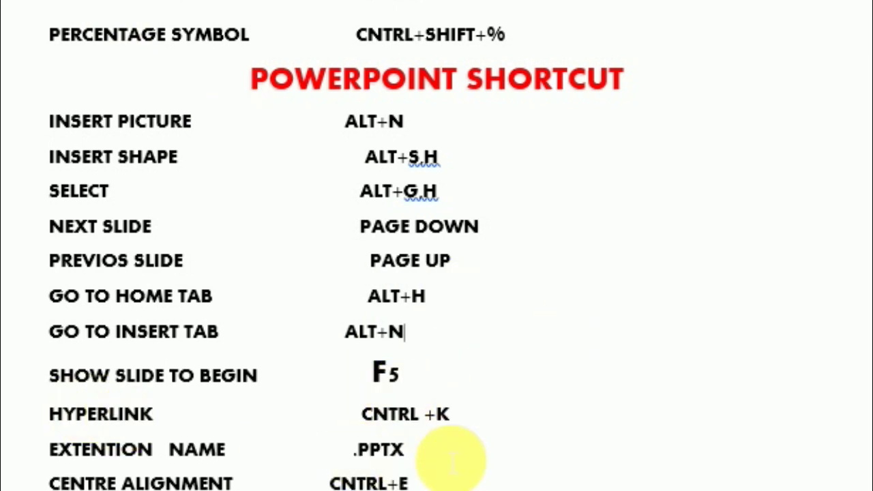
- Highlight the EXTENTION NAME .PPTX line, then the Excel .XLSX extension line
mouse_move(136, 450)
mouse_down()
mouse_move(458, 462)
mouse_move(360, 468)
mouse_up()
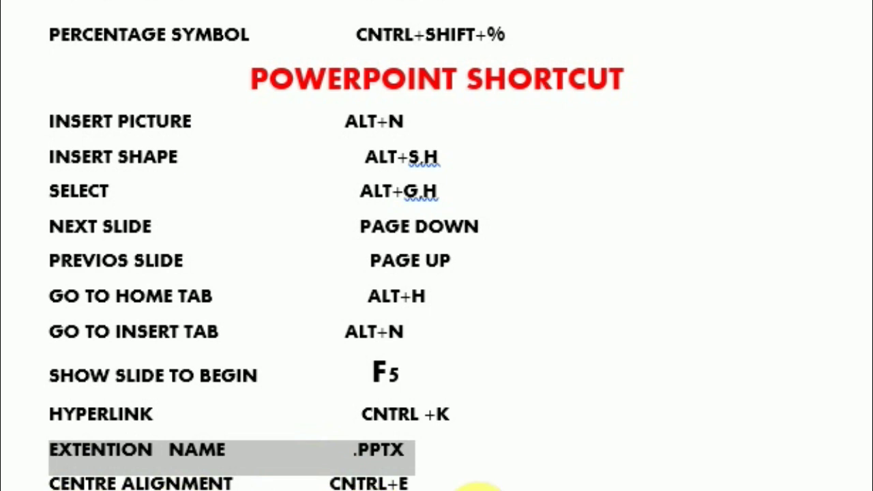
click(510, 382)
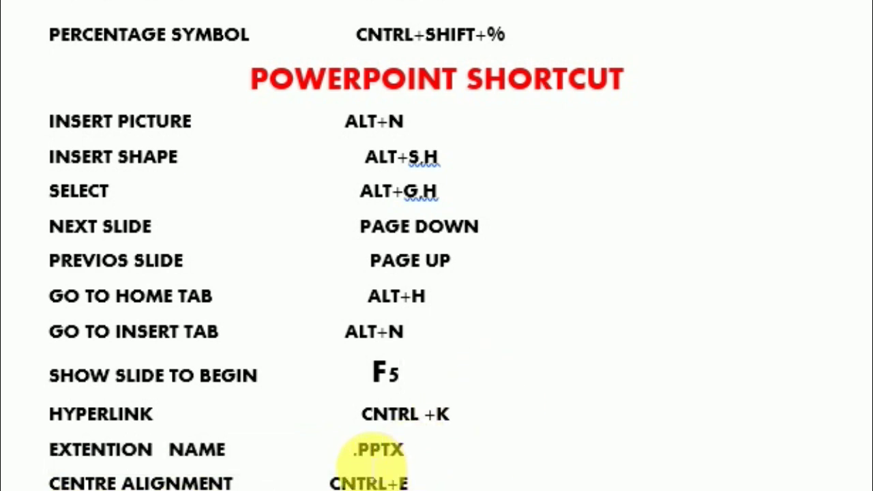
drag(167, 450, 419, 458)
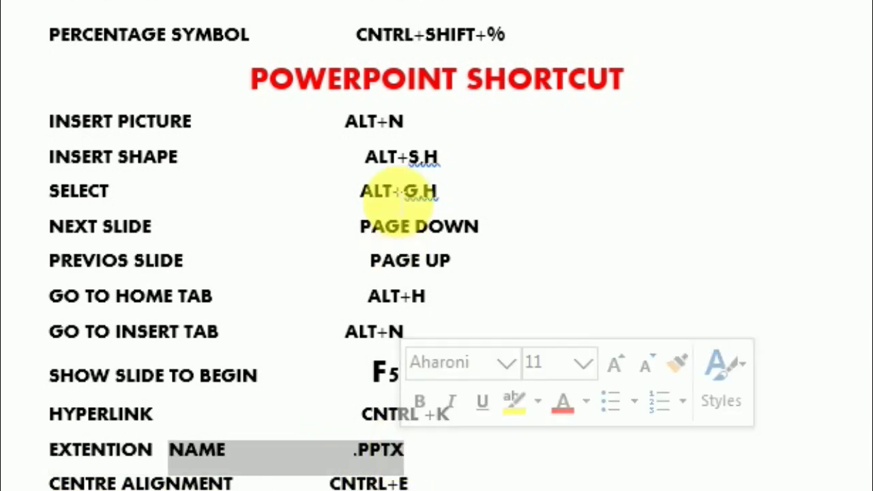
scroll(371, 192, up, 3)
scroll(304, 38, up, 2)
scroll(444, 94, up, 4)
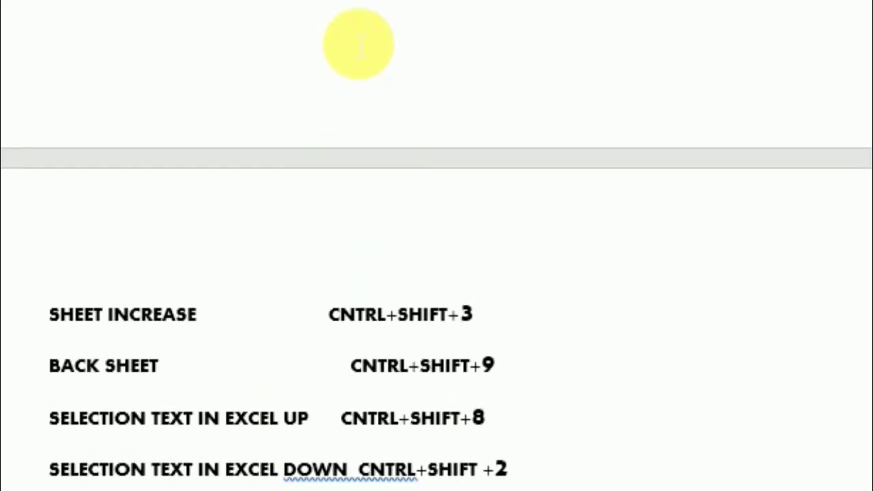
scroll(361, 43, up, 4)
shift+click(468, 108)
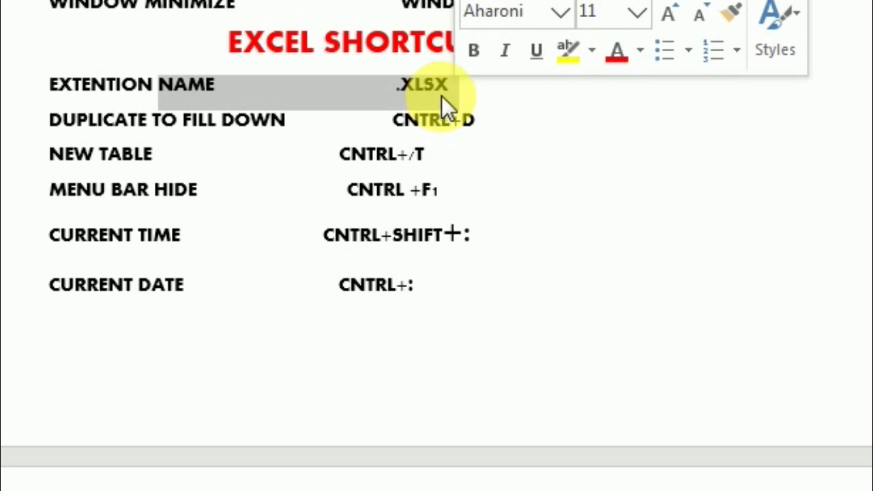
- Scroll past the EXCEL and POWERPOINT SHORTCUT sections to the INTERNET QUESTIONS list
scroll(447, 109, down, 5)
scroll(448, 112, down, 5)
scroll(457, 112, down, 5)
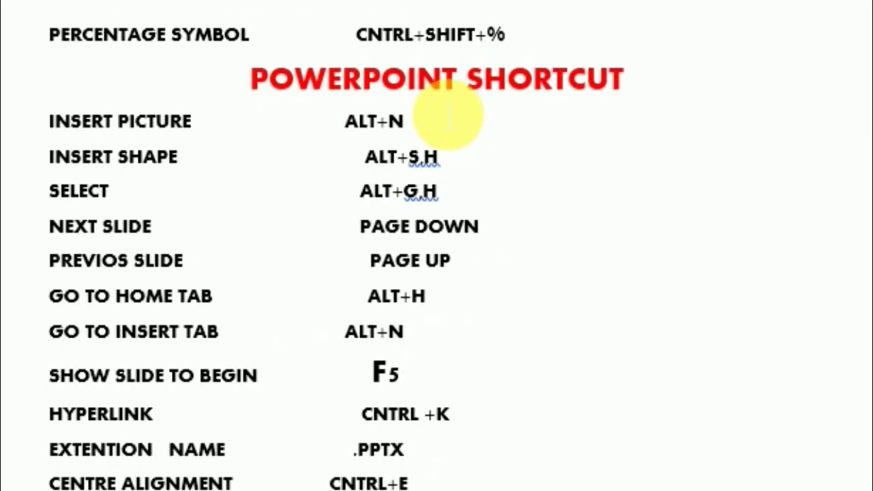
scroll(416, 215, down, 4)
scroll(409, 225, down, 3)
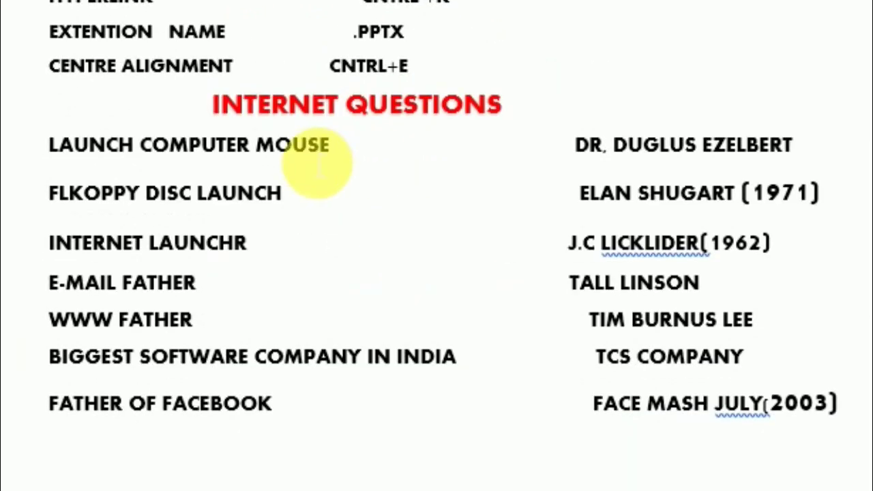
- Select and review the INTERNET QUESTIONS rows, including LAUNCH COMPUTER MOUSE and DR. DUGLUS EZELBERT
drag(205, 106, 805, 164)
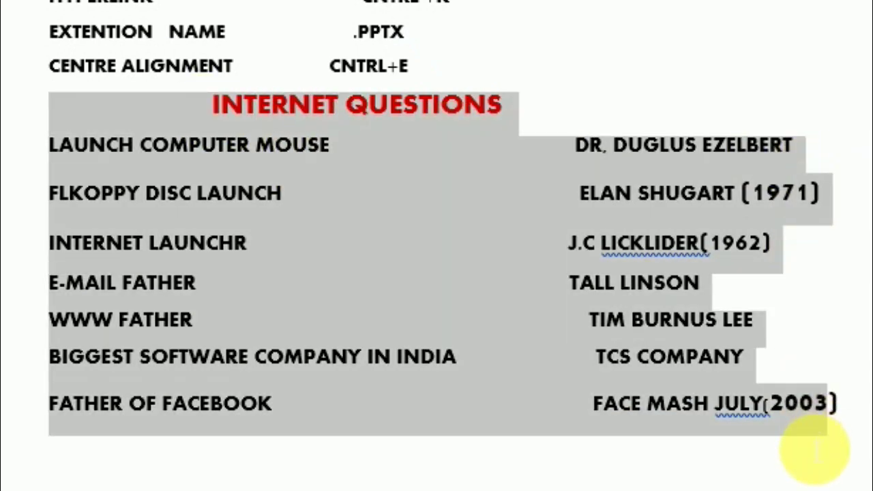
drag(805, 201, 812, 464)
click(569, 41)
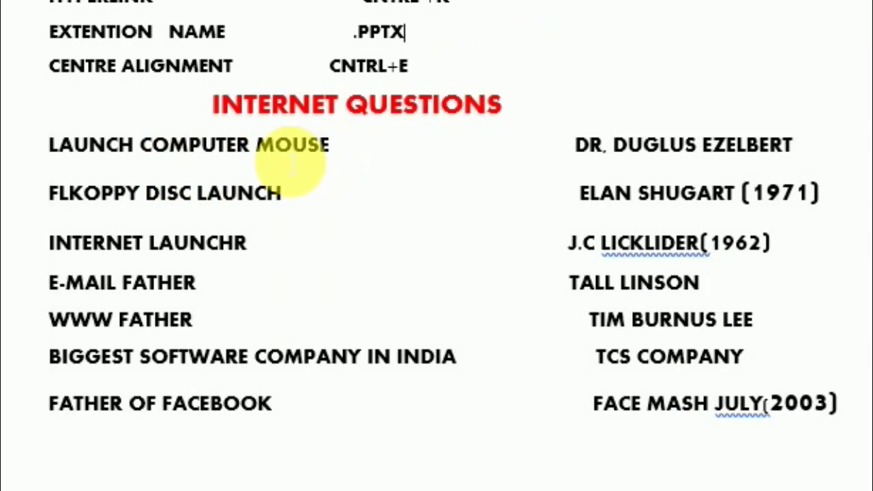
click(27, 136)
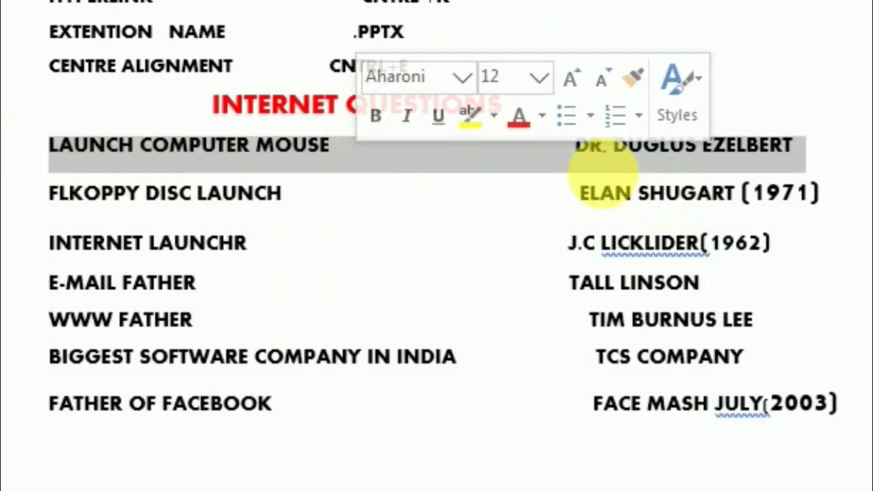
key(Up)
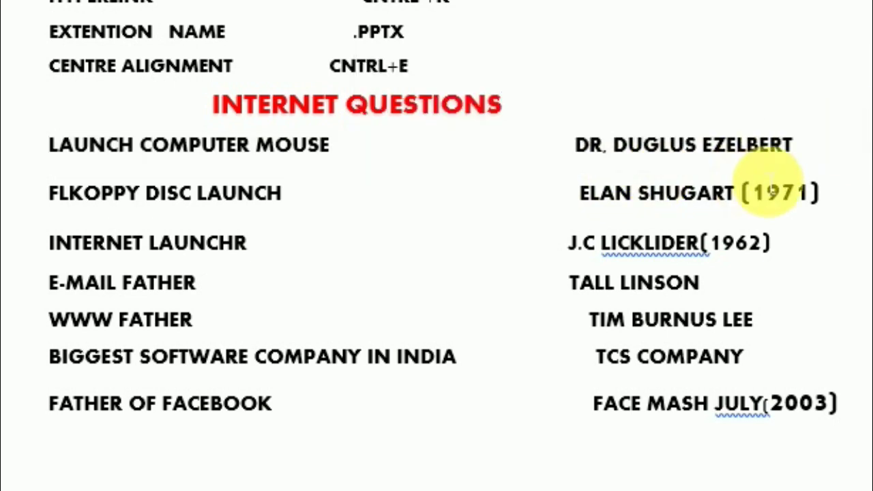
drag(573, 151, 846, 163)
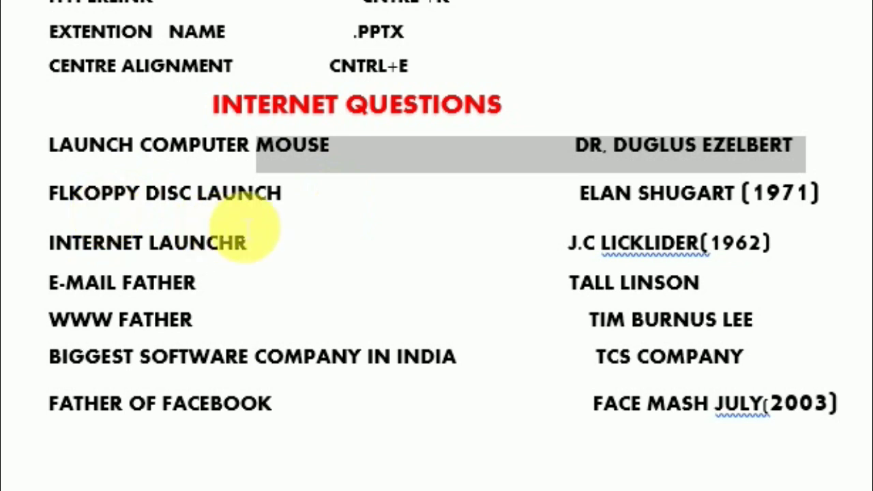
- Replace the K in FLKOPPY with L so it reads FLLOPPY
click(99, 205)
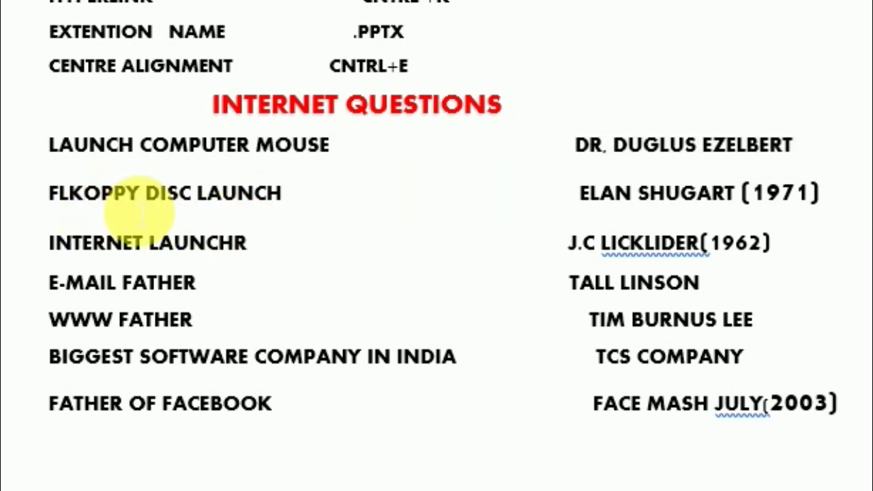
key(BackSpace)
text(L)
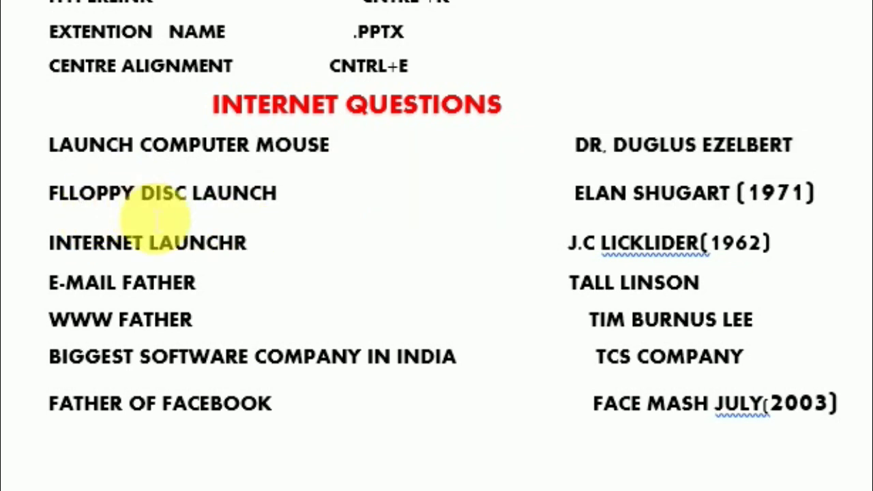
- Move BIGGEST SOFTWARE COMPANY IN INDIA so it follows TCS COMPANY
drag(572, 194, 802, 211)
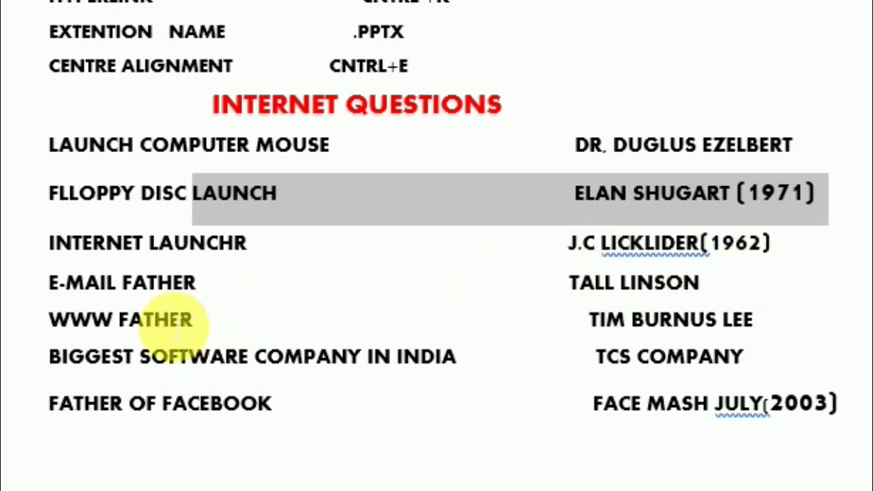
drag(215, 307, 788, 302)
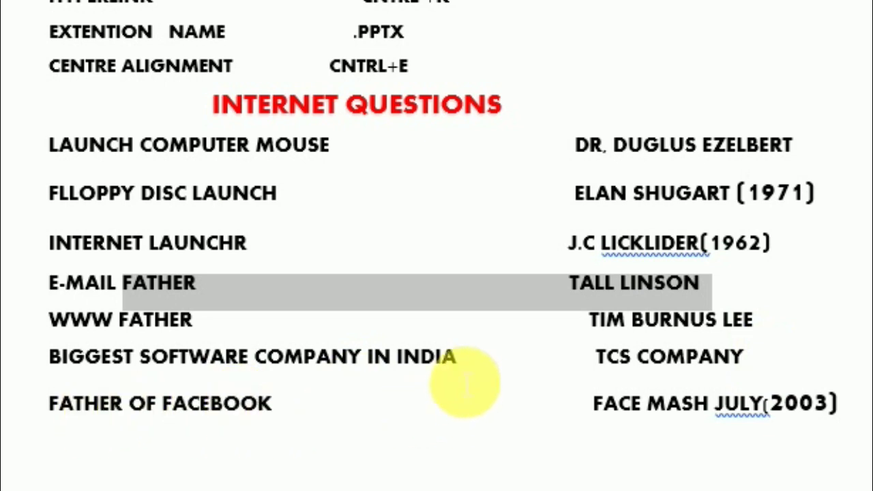
drag(468, 377, 52, 358)
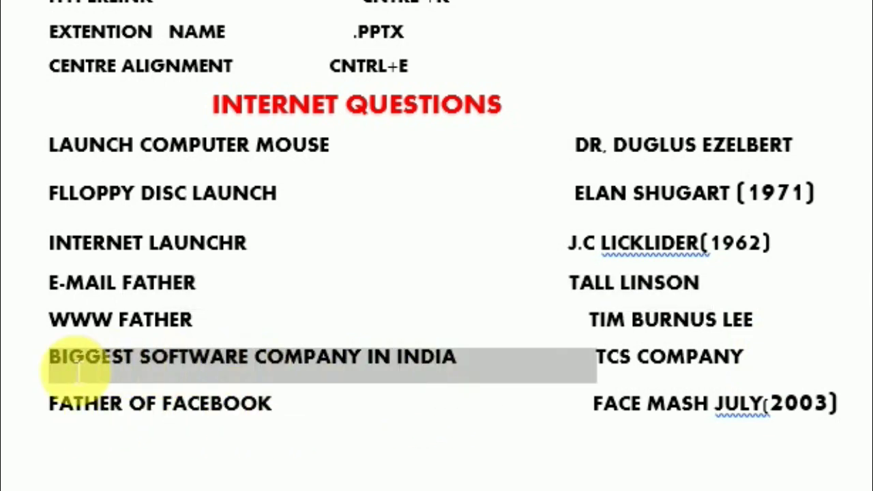
drag(590, 369, 745, 358)
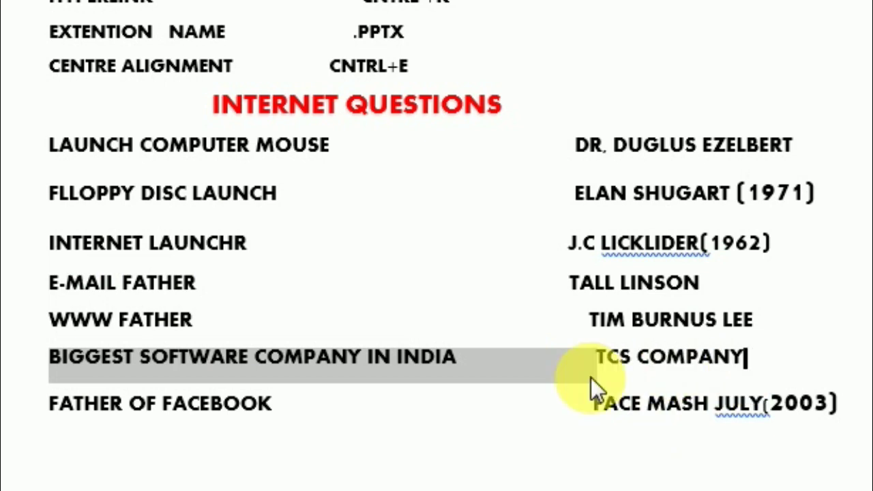
- Put FACE MASH JULY(2003) on its own line, indented three tab stops into the answer column
drag(304, 433, 142, 432)
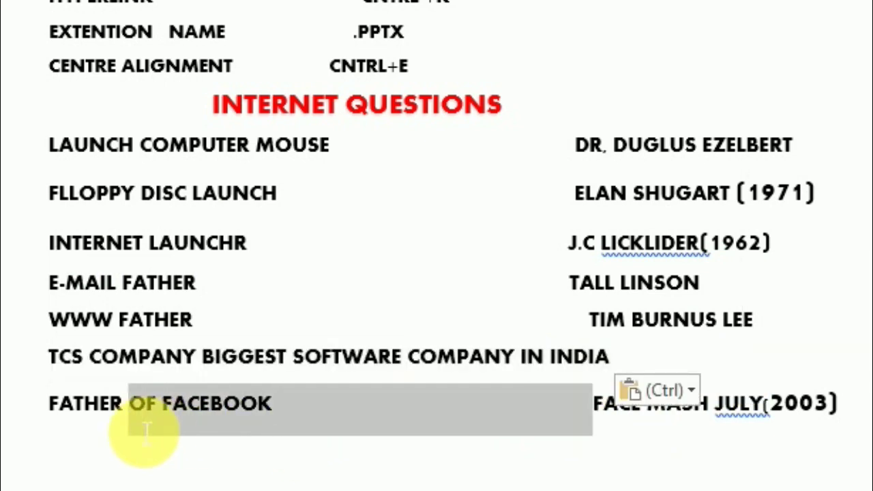
click(623, 444)
click(838, 327)
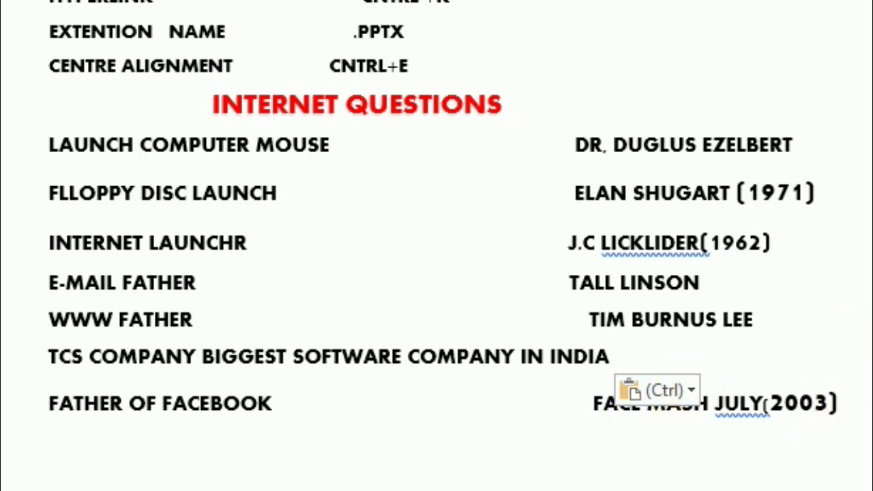
click(645, 388)
click(426, 416)
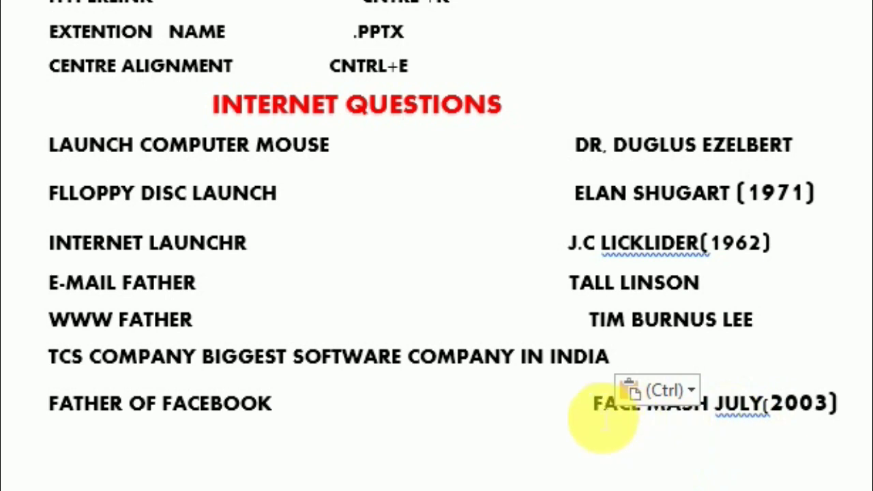
key(Return)
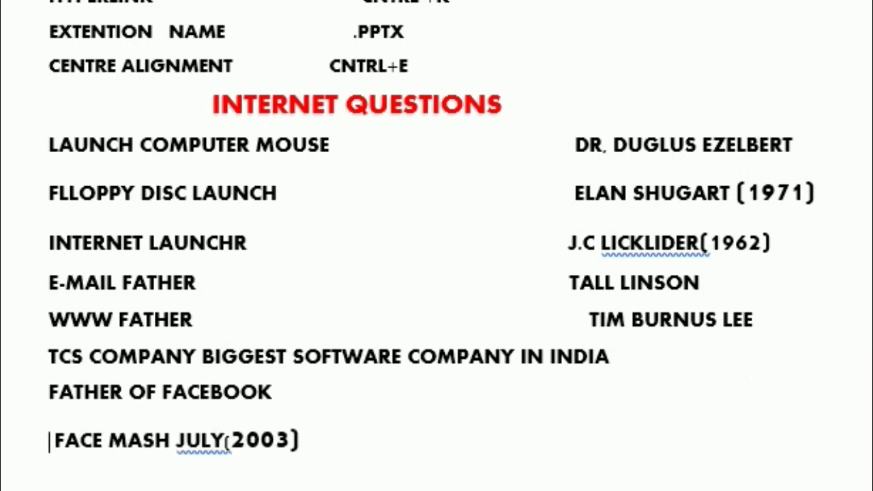
key(Tab)
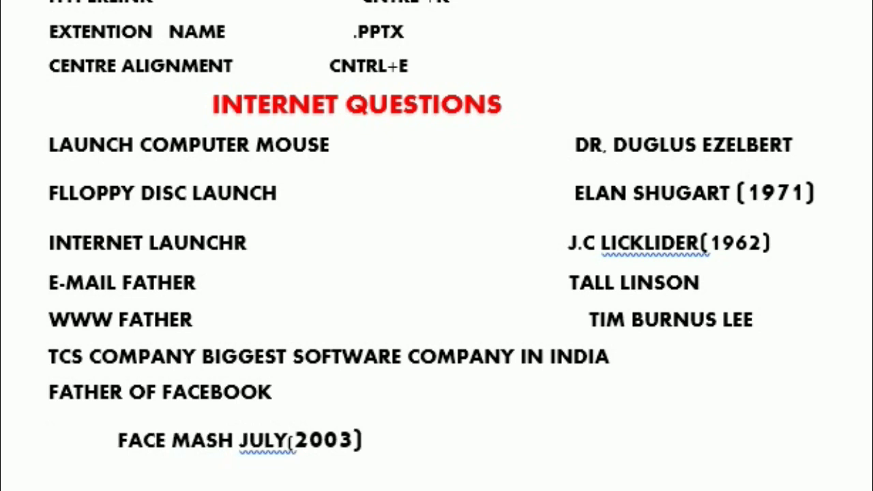
key(Tab)
key(Tab)
key(Tab)
key(Tab)
key(Tab)
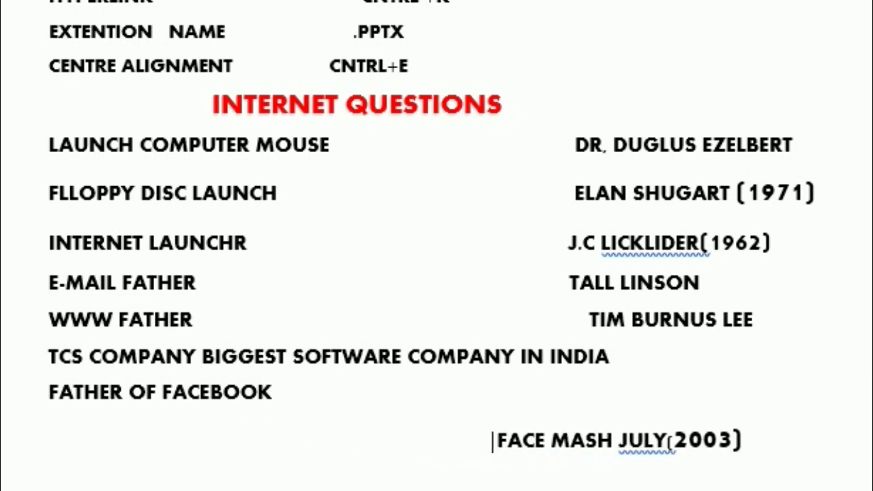
key(Tab)
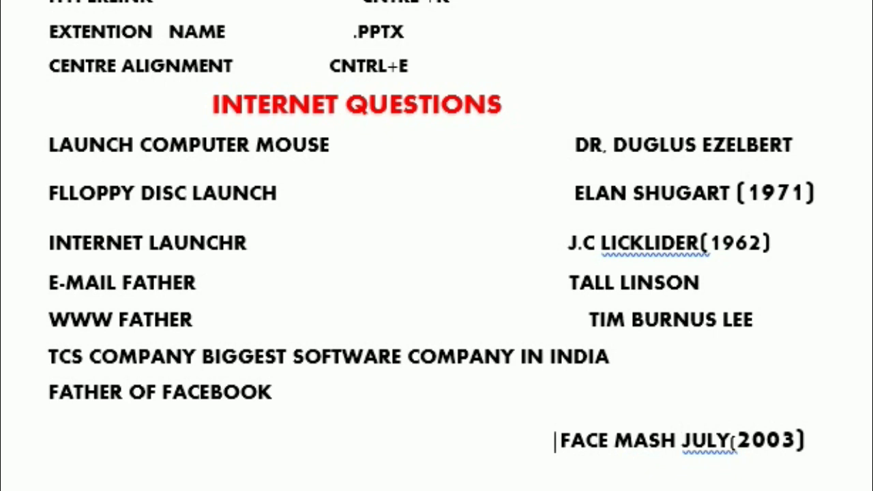
click(834, 298)
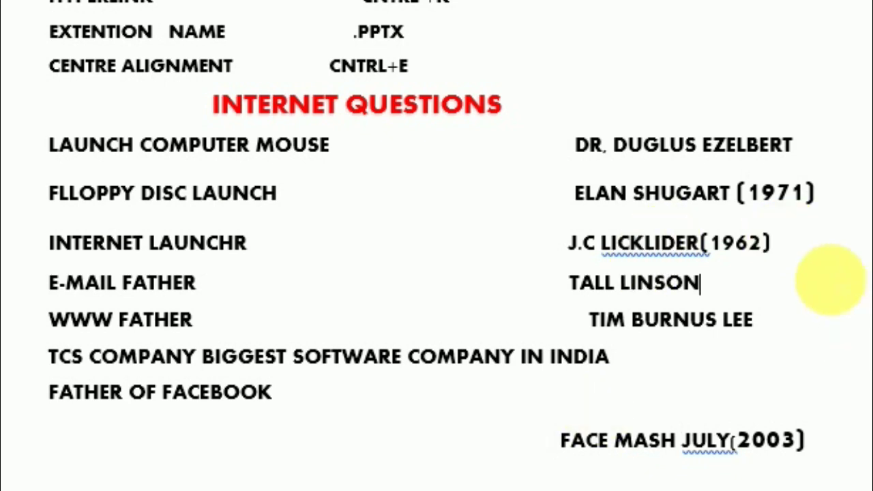
scroll(831, 280, up, 10)
scroll(436, 273, up, 7)
scroll(437, 273, up, 10)
scroll(437, 272, up, 10)
scroll(437, 273, up, 1)
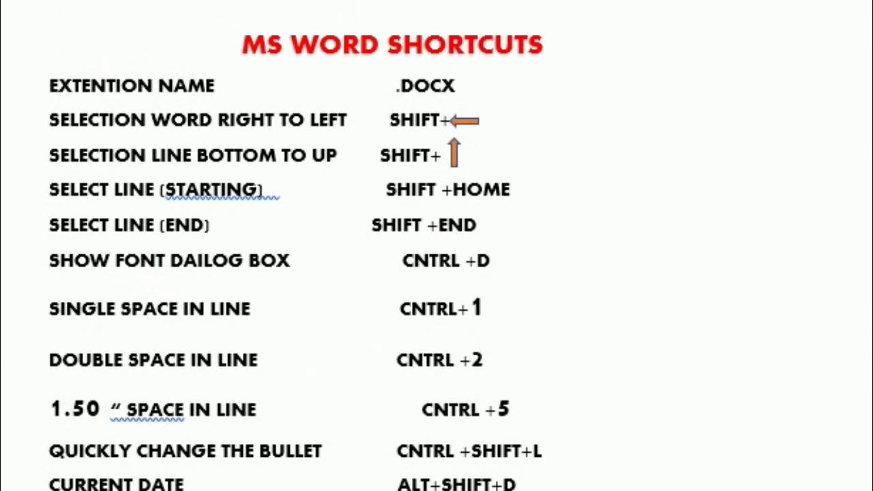